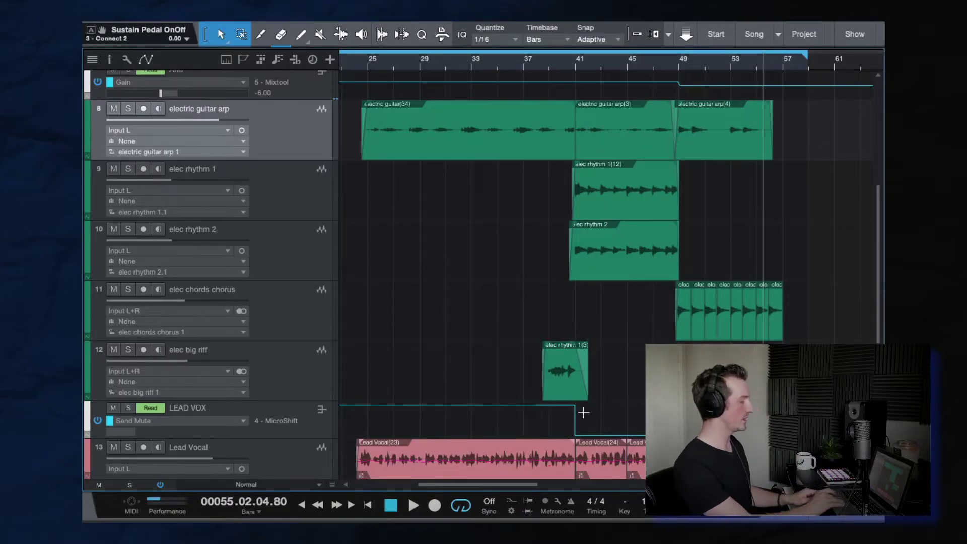
Scroll the arrangement down to the guitar tracks and back up.
{"action": "scroll", "coordinate": [564, 280], "scroll_direction": "down", "scroll_amount": 1}
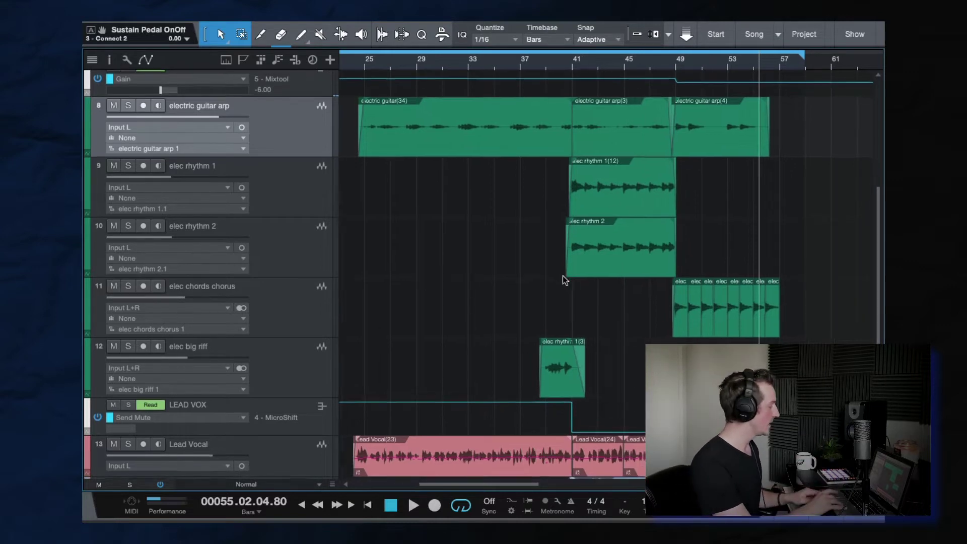
{"action": "scroll", "coordinate": [563, 276], "scroll_direction": "up", "scroll_amount": 1}
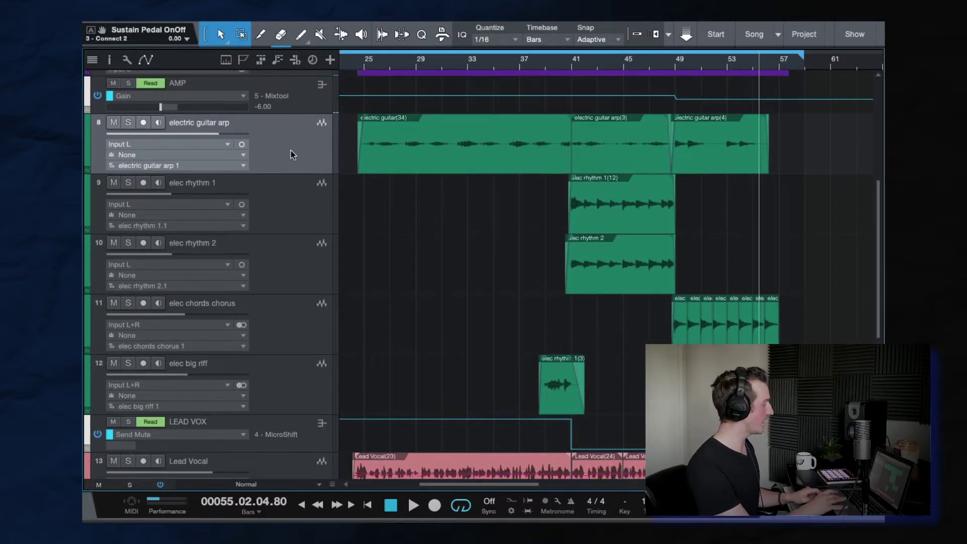
Open the Console, play from bar 37, and lower the LEAD VOX fader to -1.9.
{"action": "key", "text": "F3"}
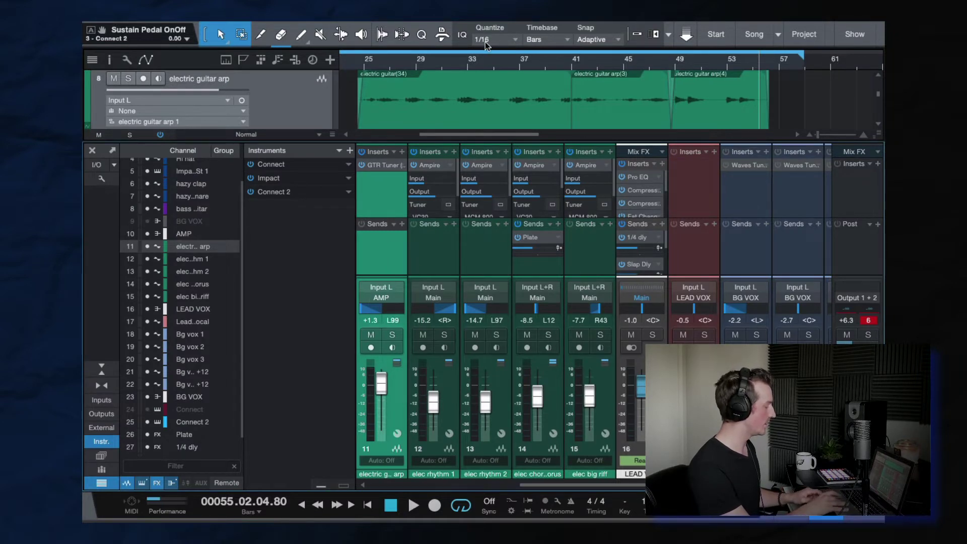
{"action": "left_click", "coordinate": [516, 62]}
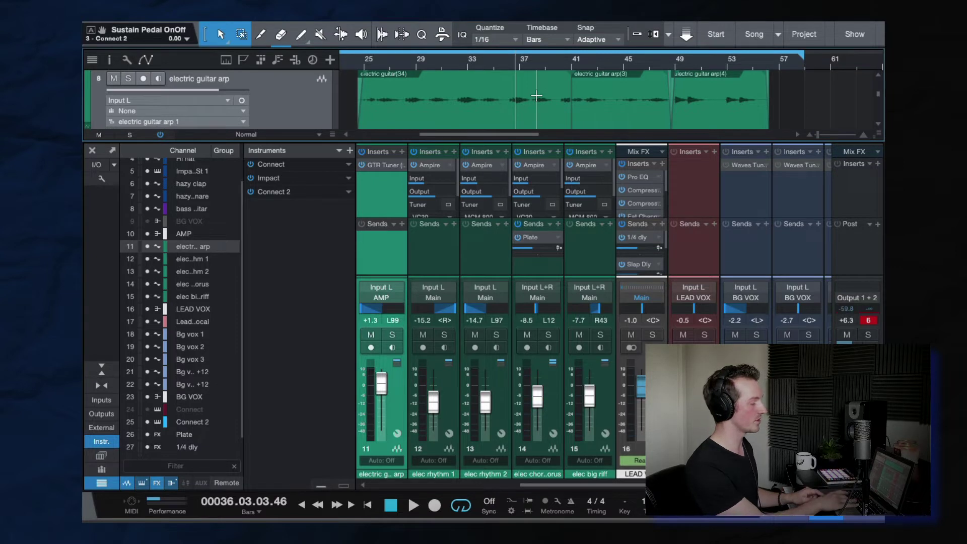
{"action": "key", "text": "space"}
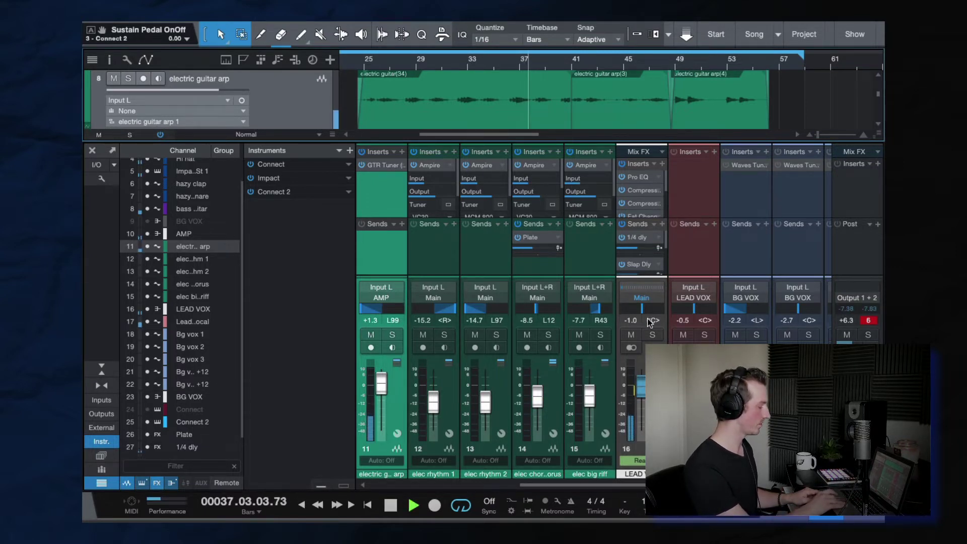
{"action": "left_click_drag", "start_coordinate": [637, 392], "coordinate": [639, 393]}
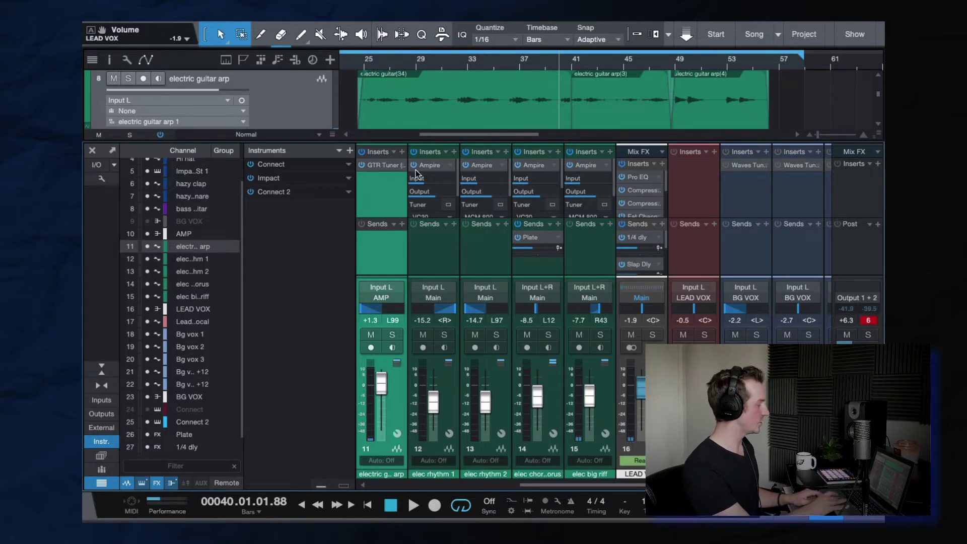
Select channels 12–15 starting at elec rhythm 1, then keep only elec rhythm 1 selected.
{"action": "left_click", "coordinate": [421, 238]}
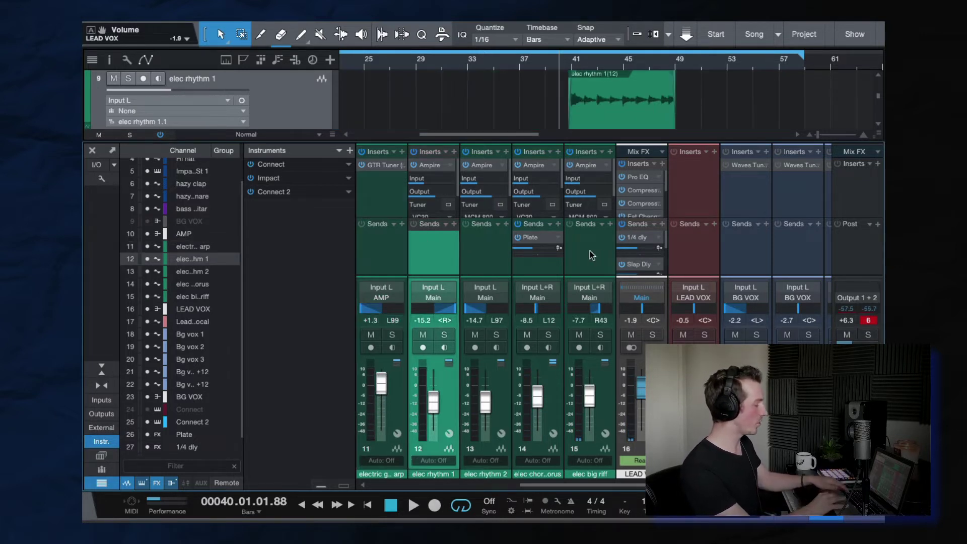
{"action": "left_click", "coordinate": [591, 251], "text": "shift"}
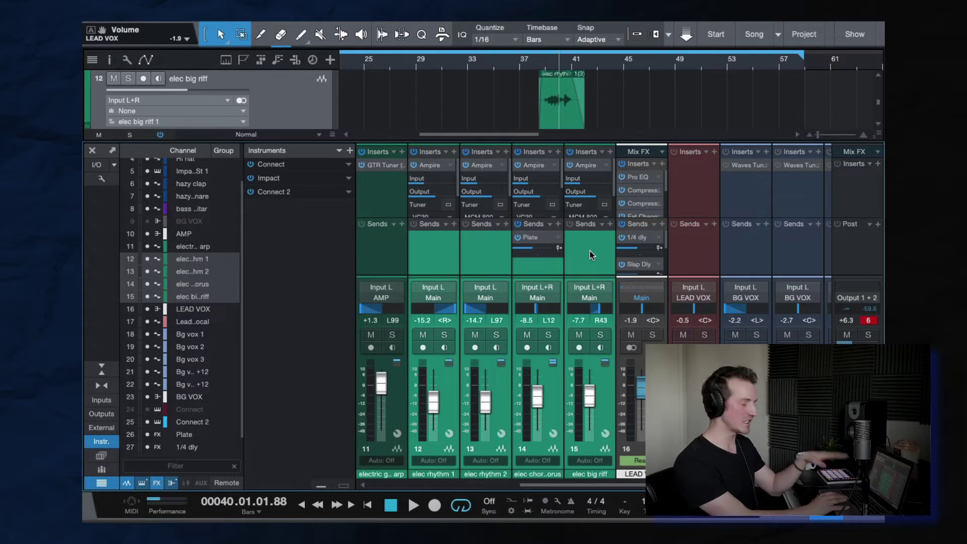
{"action": "left_click", "coordinate": [435, 171]}
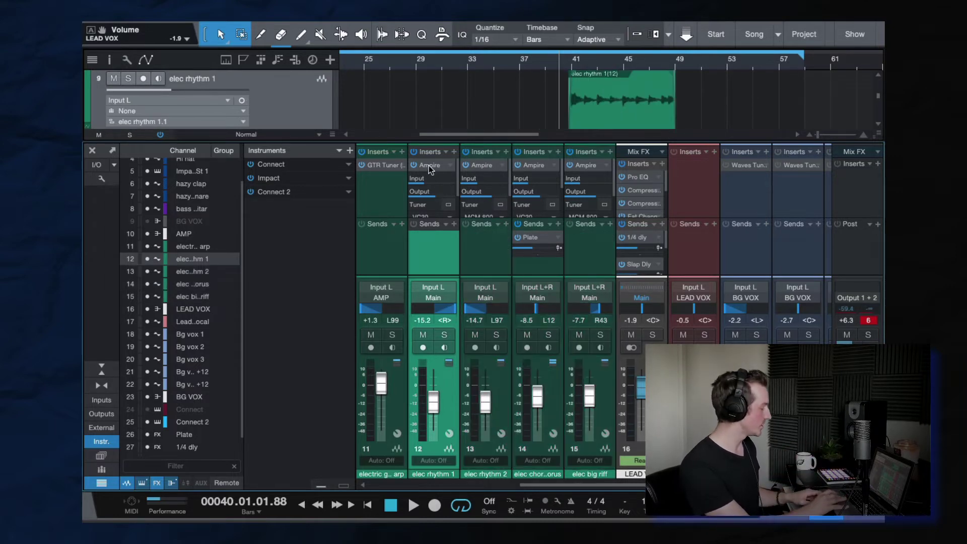
Close the Console and play the arrangement from bar 37, then from bar 41.
{"action": "left_click", "coordinate": [93, 150]}
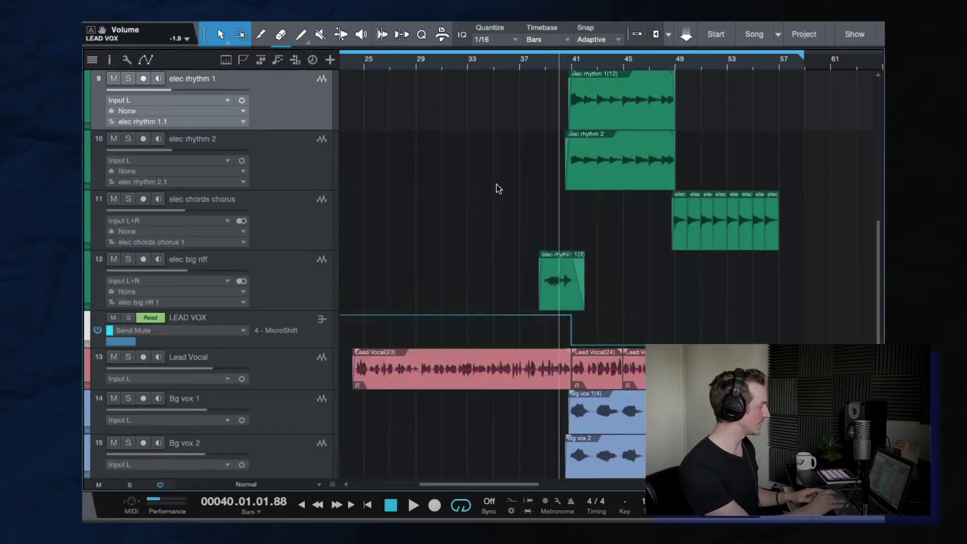
{"action": "scroll", "coordinate": [600, 199], "scroll_direction": "up", "scroll_amount": 3}
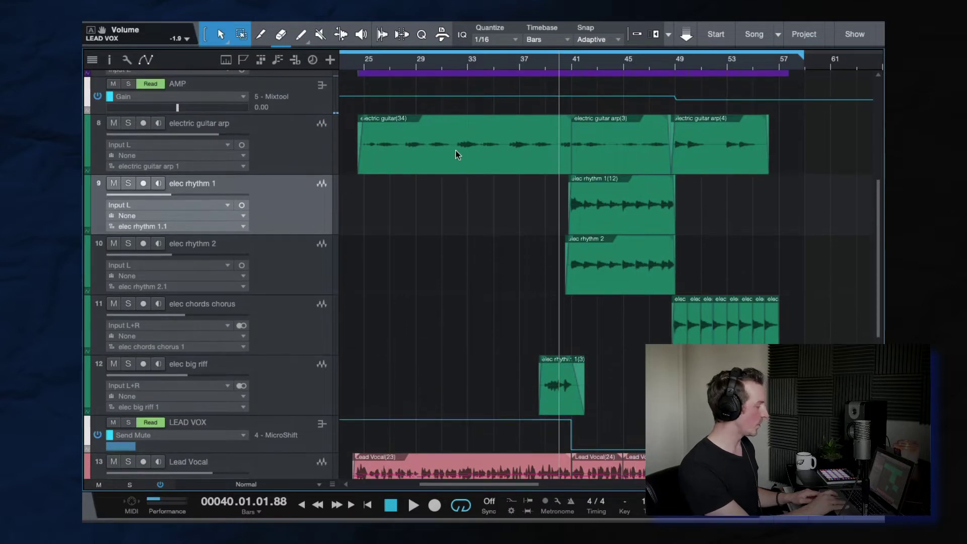
{"action": "left_click", "coordinate": [531, 89]}
{"action": "key", "text": "space"}
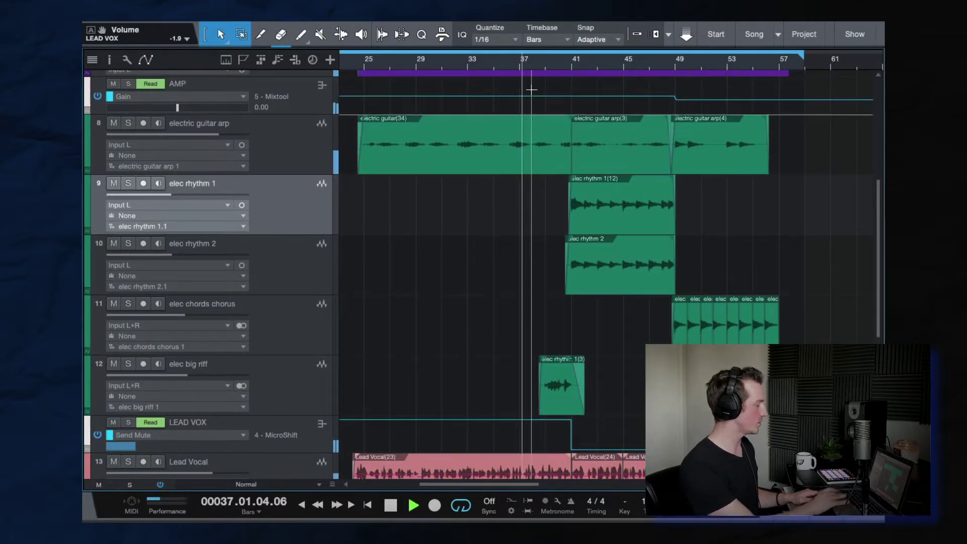
{"action": "left_click", "coordinate": [576, 63]}
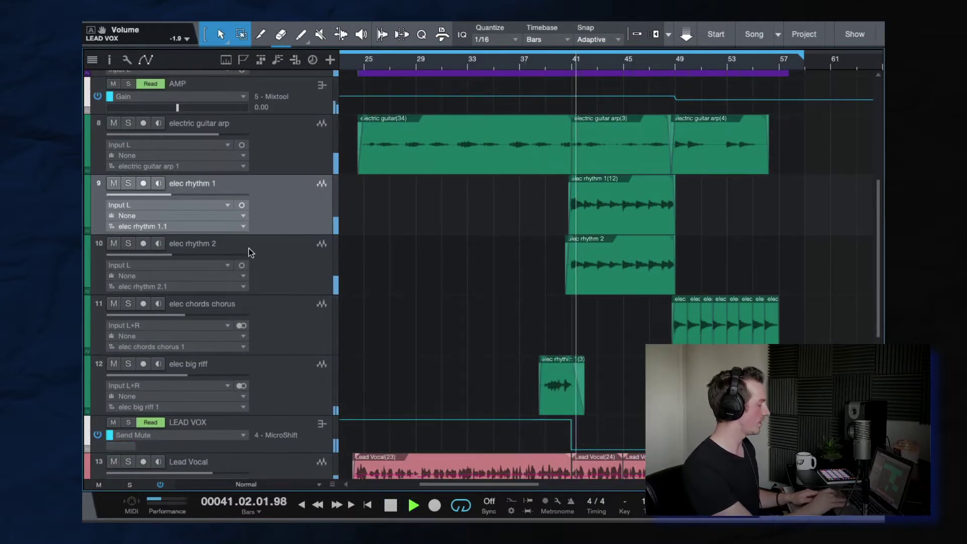
{"action": "key", "text": "space"}
Solo elec rhythm 1 and elec rhythm 2 together and listen to them.
{"action": "left_click", "coordinate": [284, 287], "text": "shift"}
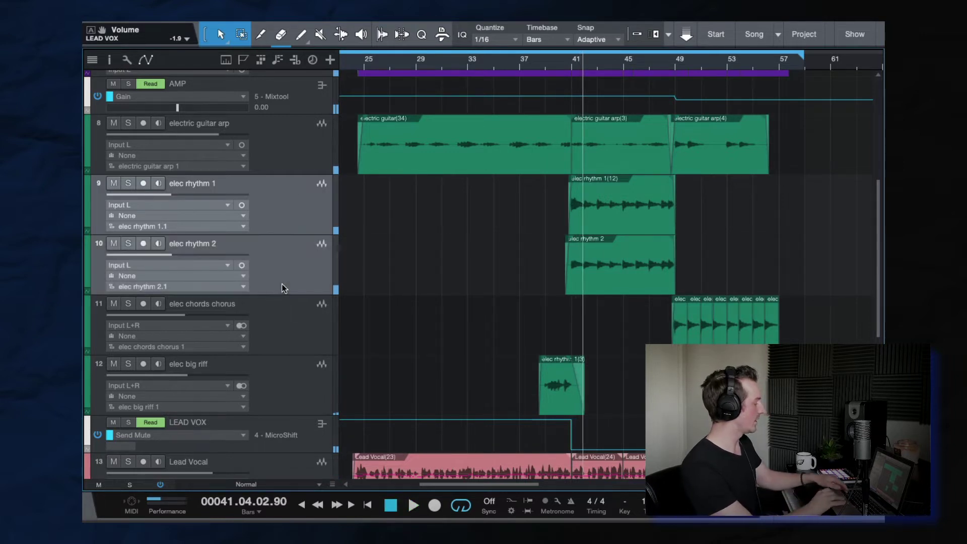
{"action": "key", "text": "s"}
{"action": "key", "text": "space"}
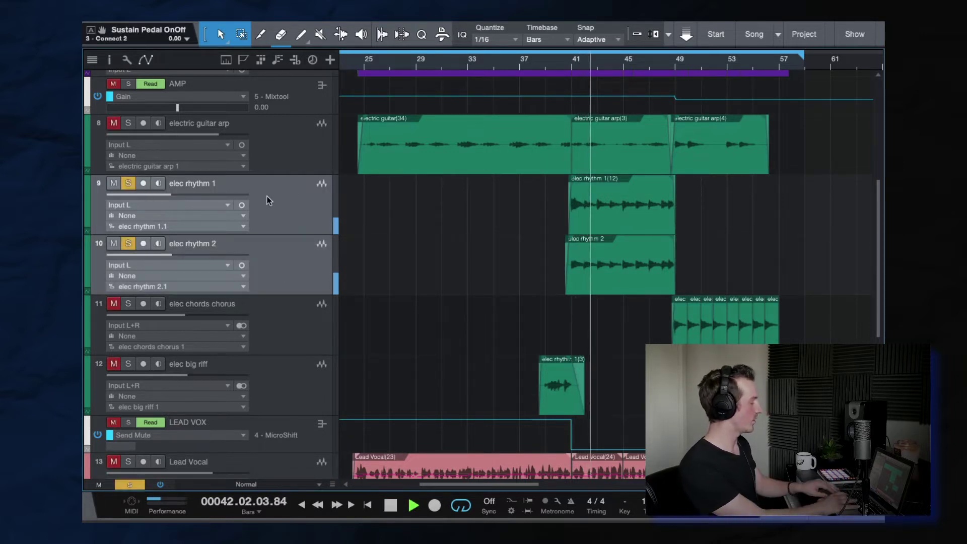
{"action": "key", "text": "space"}
Solo the elec chords chorus and electric guitar arp tracks as well.
{"action": "left_click", "coordinate": [292, 288]}
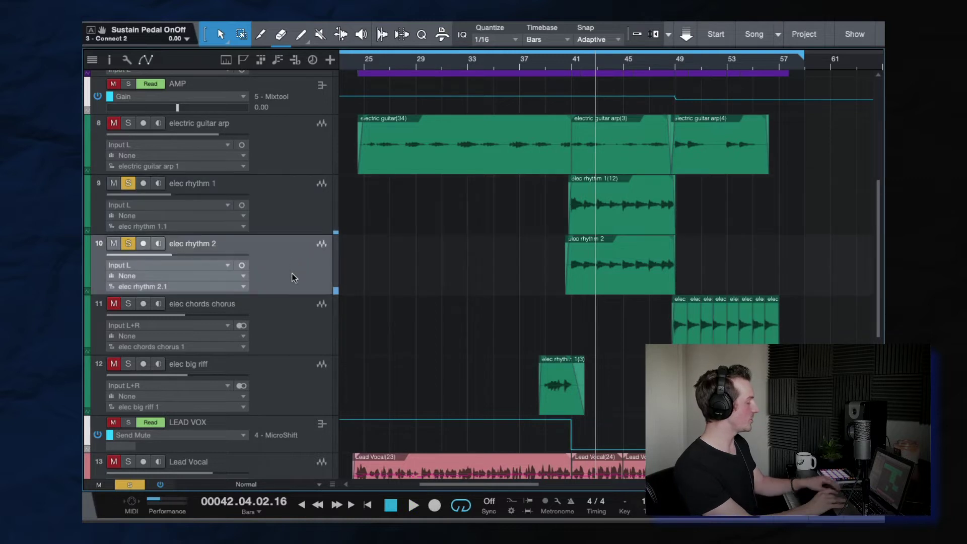
{"action": "left_click", "coordinate": [294, 312], "text": "shift"}
{"action": "left_click", "coordinate": [128, 304]}
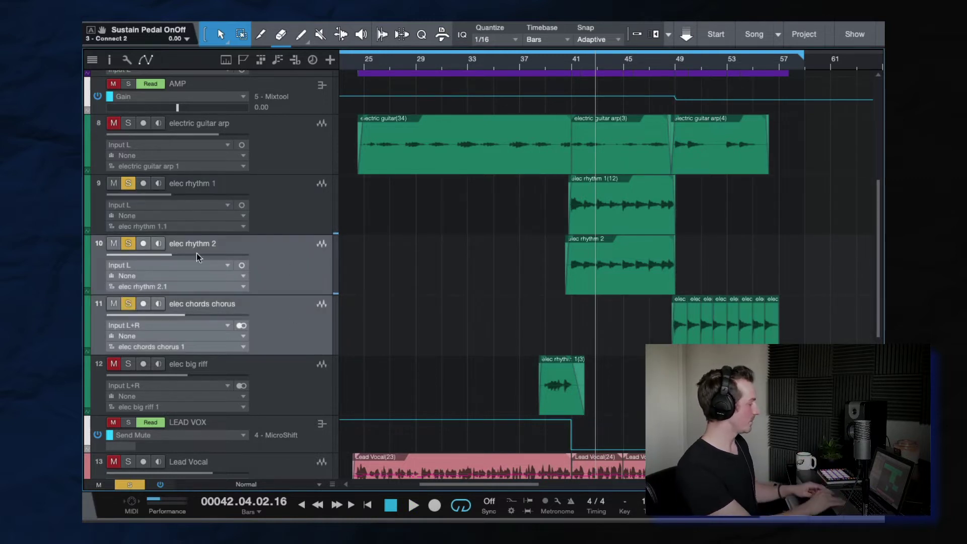
{"action": "left_click", "coordinate": [276, 146]}
{"action": "left_click", "coordinate": [129, 123]}
Play the soloed guitars from bar 41, then reopen the Console with elec rhythm 1 selected.
{"action": "left_click", "coordinate": [301, 206]}
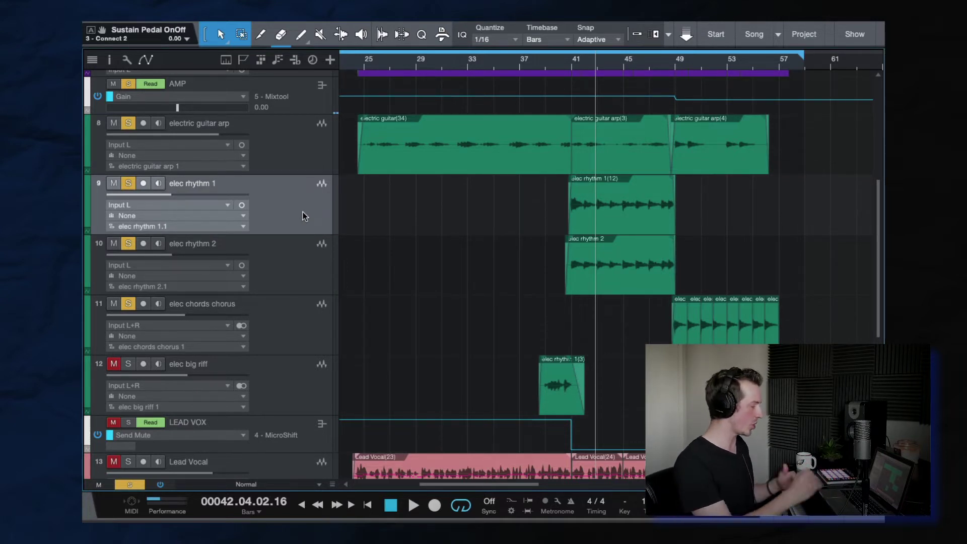
{"action": "left_click", "coordinate": [290, 278], "text": "shift"}
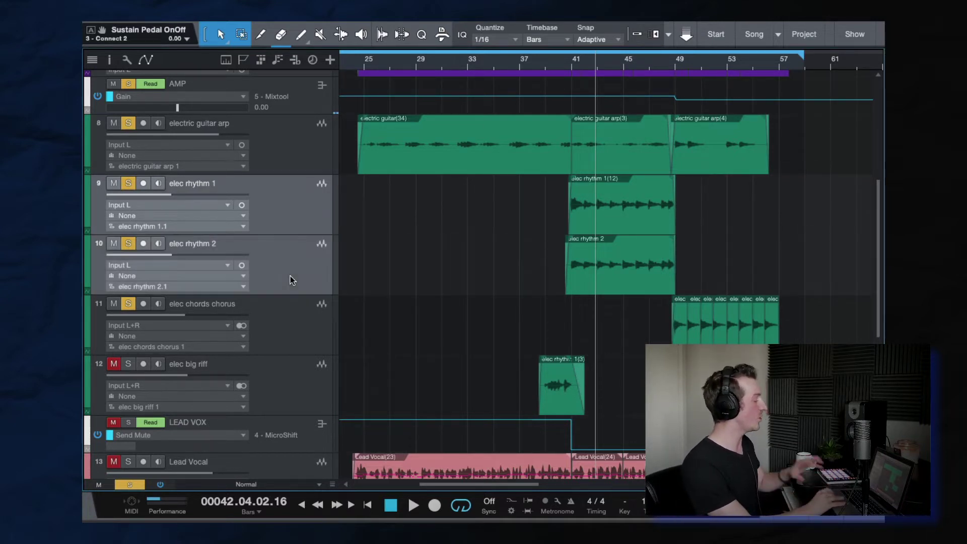
{"action": "left_click", "coordinate": [575, 66]}
{"action": "key", "text": "space"}
{"action": "key", "text": "space"}
{"action": "left_click", "coordinate": [313, 196]}
{"action": "key", "text": "F3"}
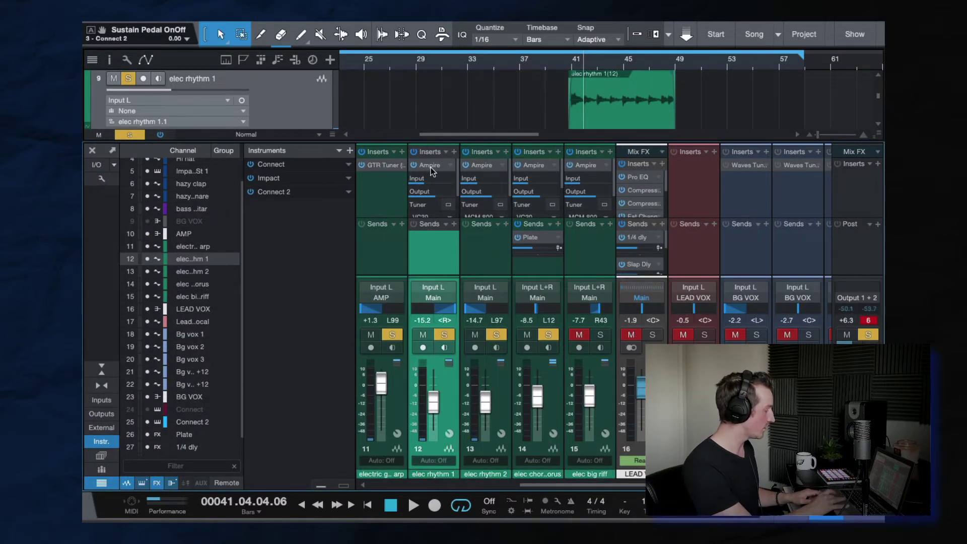
{"action": "scroll", "coordinate": [450, 258], "scroll_direction": "left", "scroll_amount": 2}
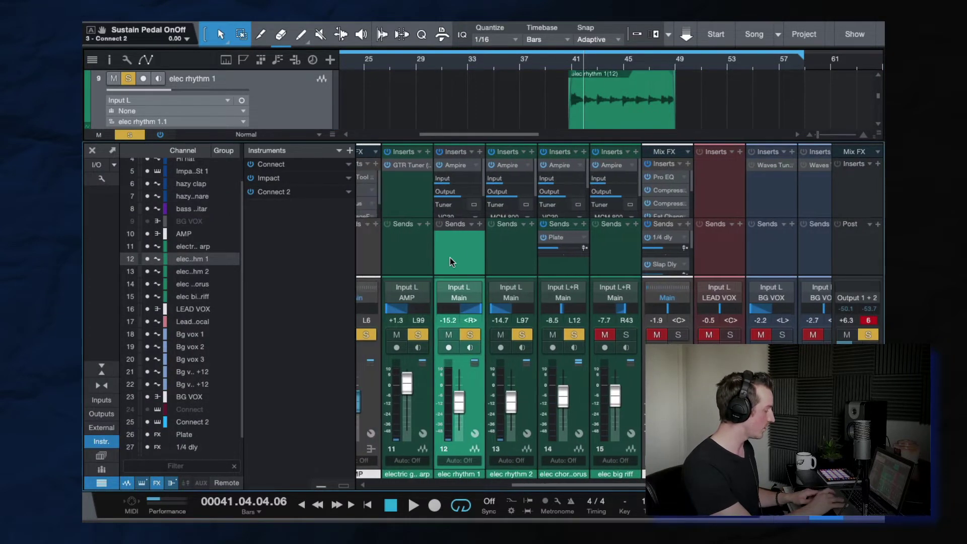
{"action": "left_click", "coordinate": [452, 164]}
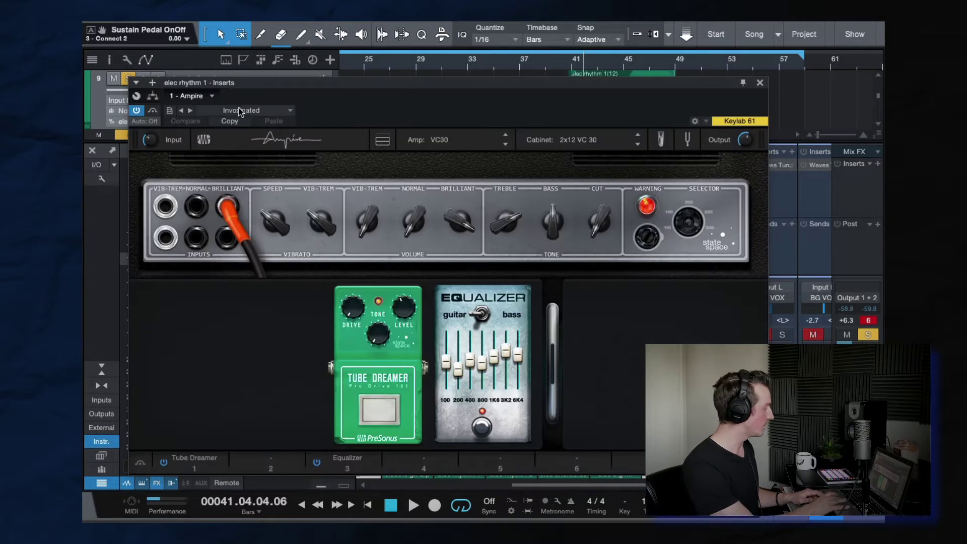
{"action": "left_click", "coordinate": [275, 110]}
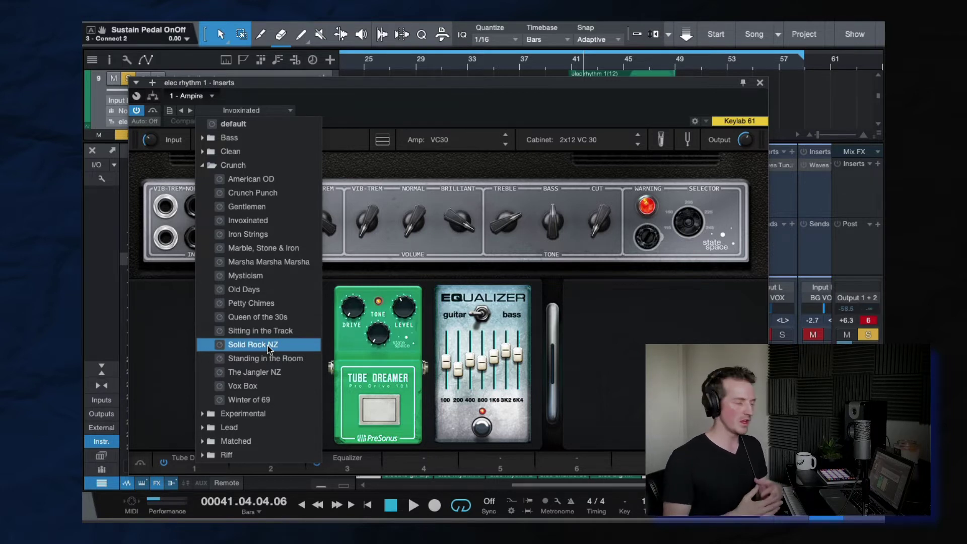
{"action": "left_click", "coordinate": [487, 112]}
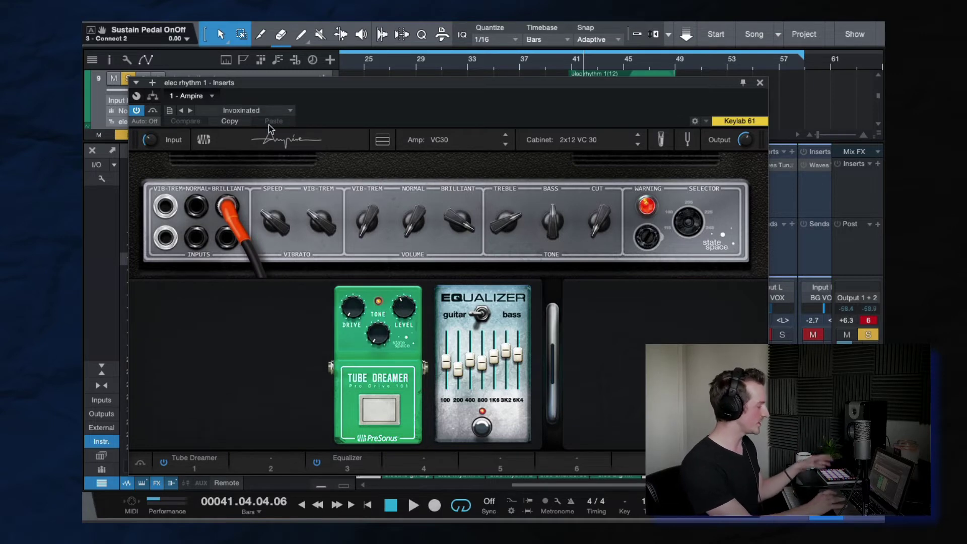
{"action": "left_click", "coordinate": [759, 83]}
{"action": "left_click", "coordinate": [506, 166]}
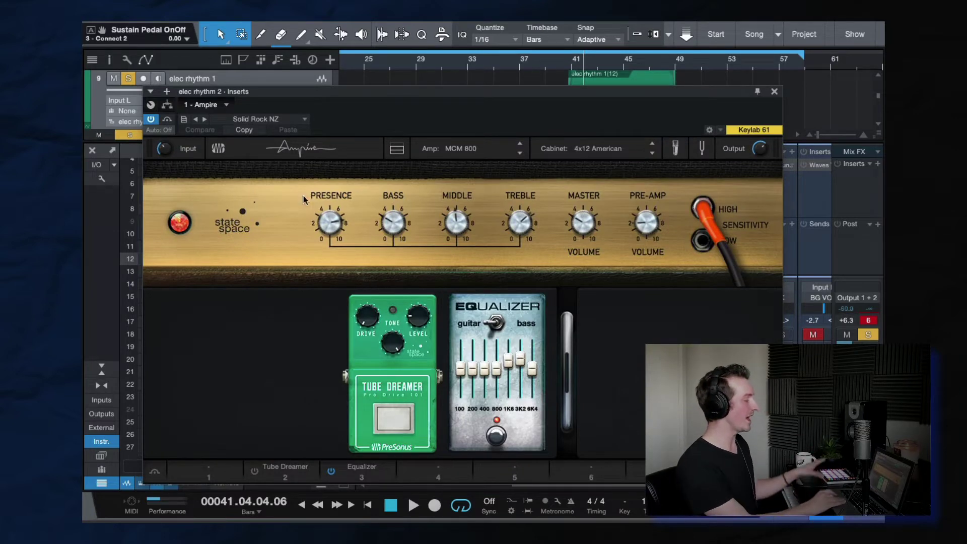
{"action": "left_click", "coordinate": [775, 93]}
Solo elec rhythm 1 alone to hear it, then clear the solos on both rhythm guitars.
{"action": "left_click", "coordinate": [469, 334], "text": "ctrl"}
{"action": "left_click", "coordinate": [522, 335]}
{"action": "left_click", "coordinate": [471, 334]}
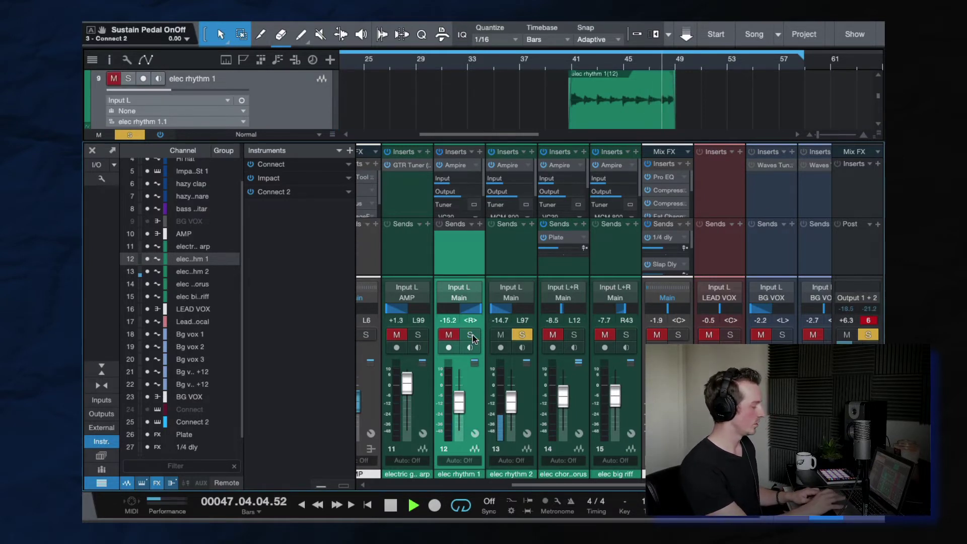
{"action": "left_click", "coordinate": [470, 334]}
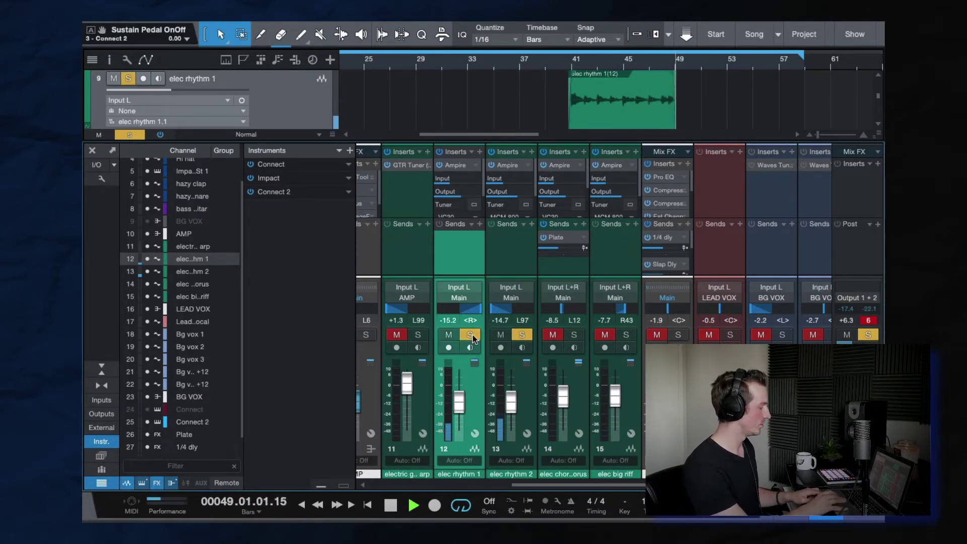
{"action": "key", "text": "space"}
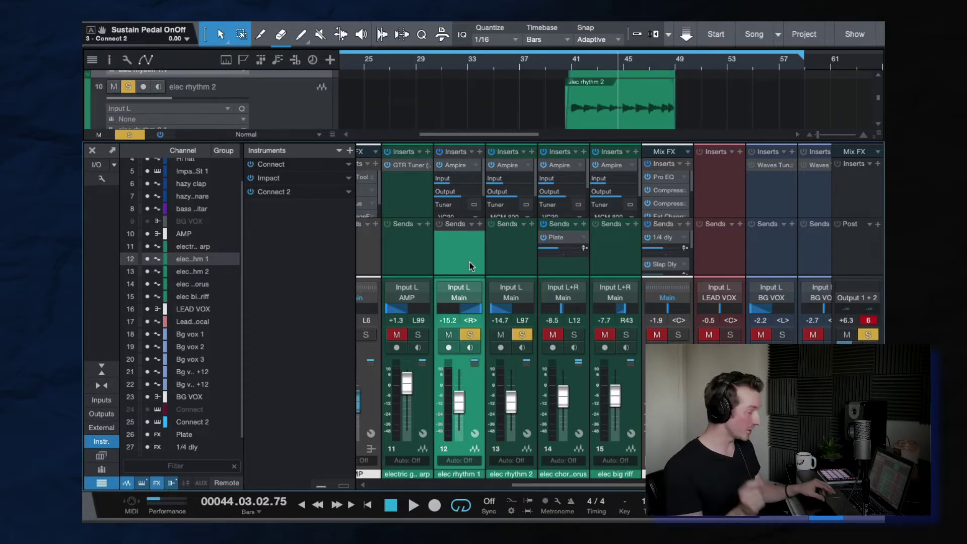
{"action": "left_click", "coordinate": [515, 258], "text": "shift"}
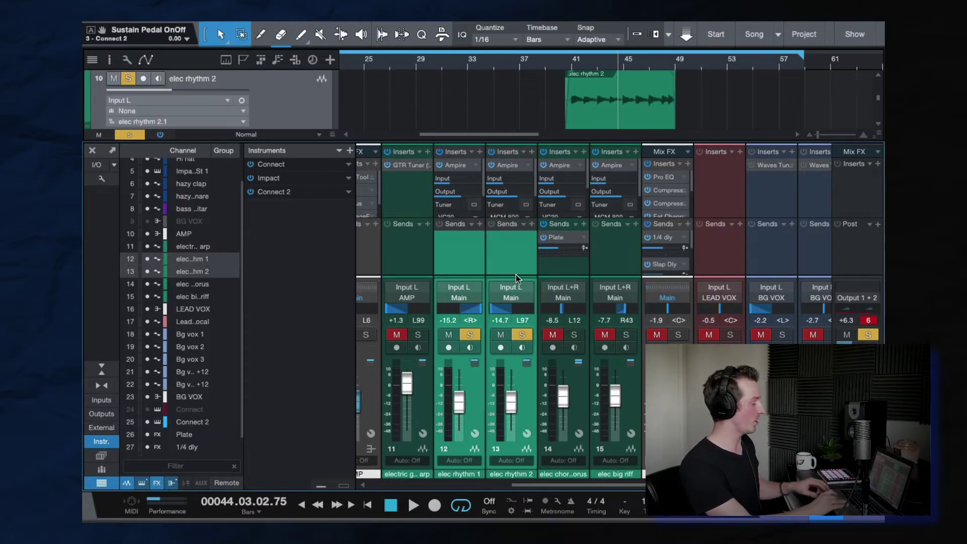
{"action": "left_click", "coordinate": [522, 336]}
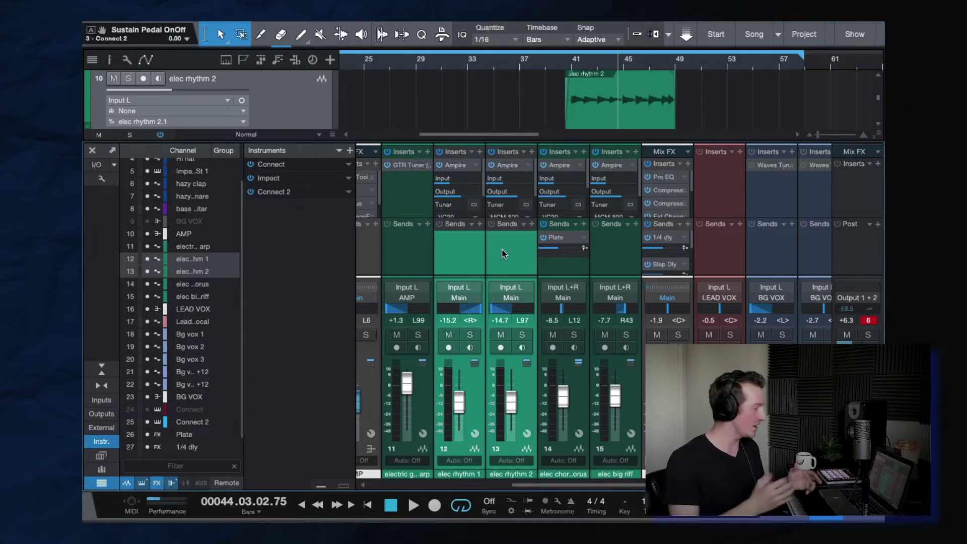
Play from bar 48 with only the elec chords chorus guitar soloed.
{"action": "scroll", "coordinate": [622, 109], "scroll_direction": "down", "scroll_amount": 3}
{"action": "scroll", "coordinate": [621, 110], "scroll_direction": "down", "scroll_amount": 2}
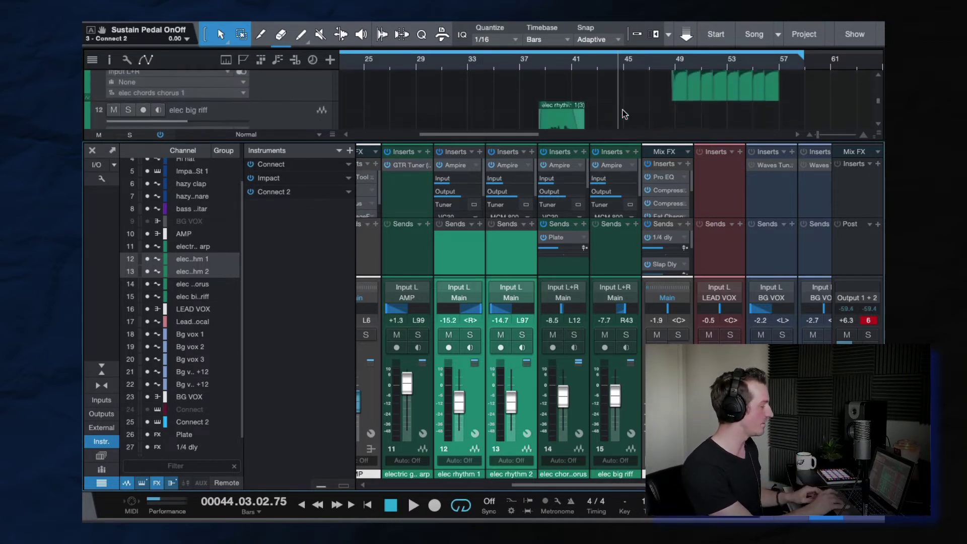
{"action": "left_click", "coordinate": [653, 63]}
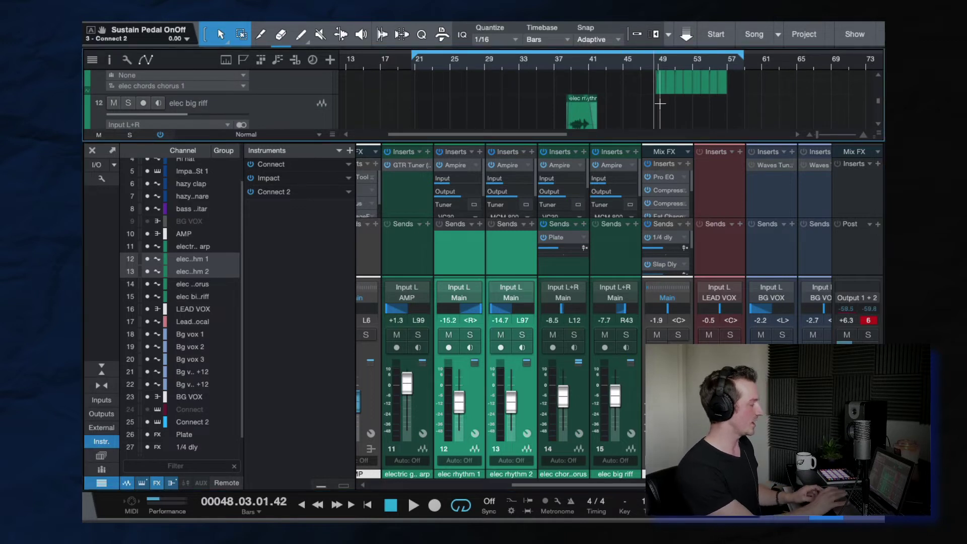
{"action": "key", "text": "space"}
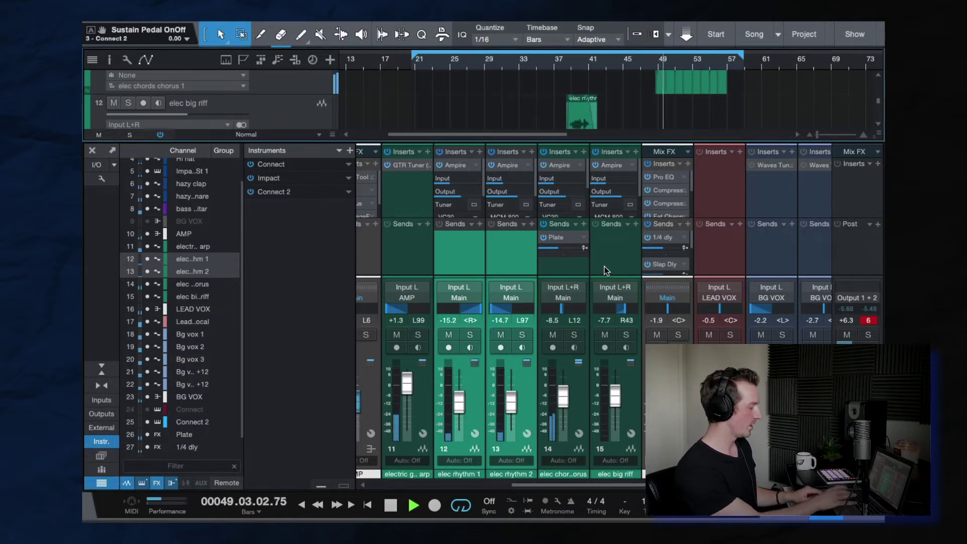
{"action": "left_click", "coordinate": [578, 335]}
{"action": "left_click", "coordinate": [575, 335]}
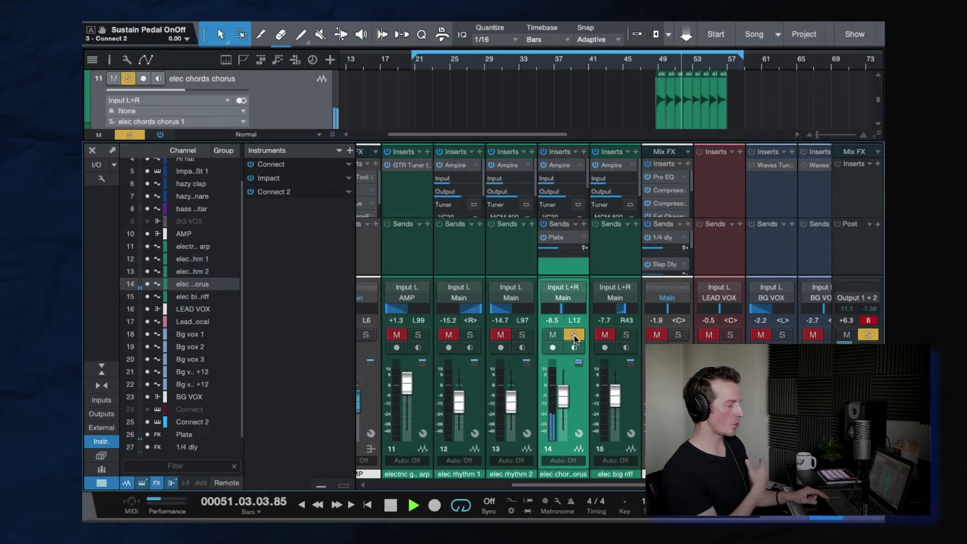
{"action": "key", "text": "space"}
{"action": "scroll", "coordinate": [759, 94], "scroll_direction": "up", "scroll_amount": 3}
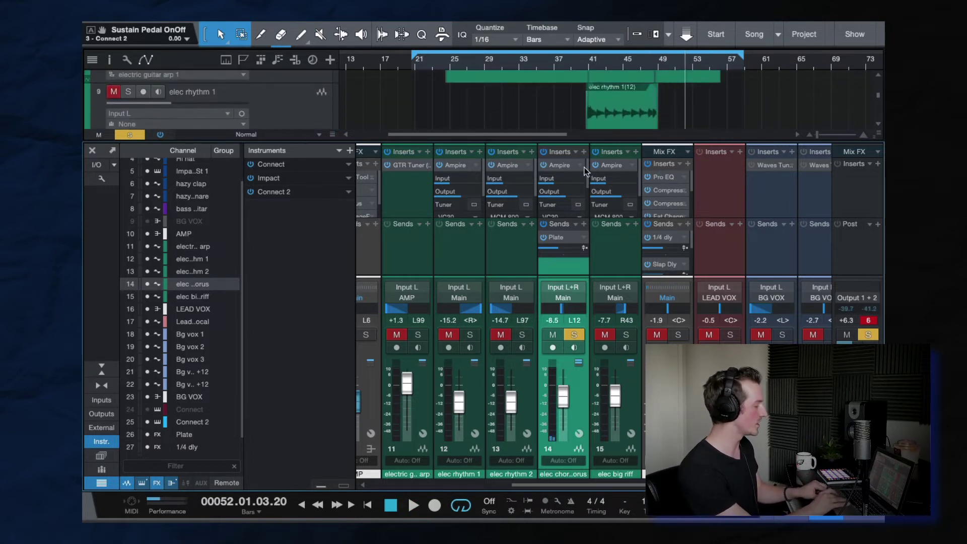
{"action": "scroll", "coordinate": [622, 106], "scroll_direction": "up", "scroll_amount": 1}
{"action": "key", "text": "space"}
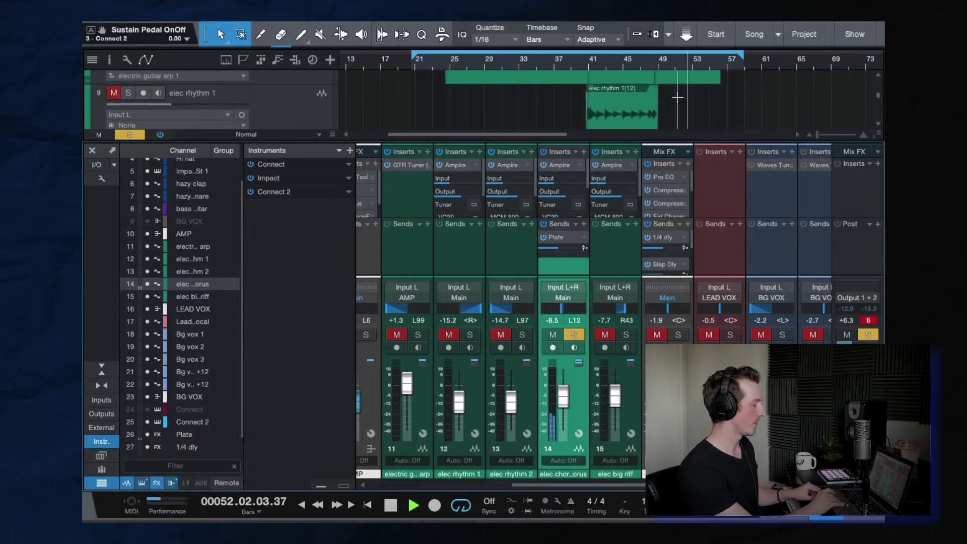
{"action": "scroll", "coordinate": [717, 108], "scroll_direction": "down", "scroll_amount": 3}
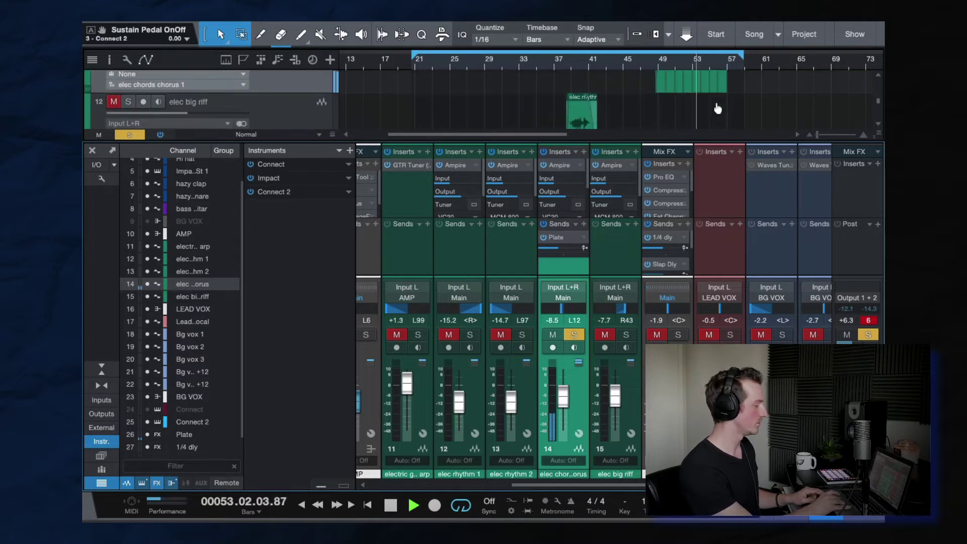
{"action": "key", "text": "space"}
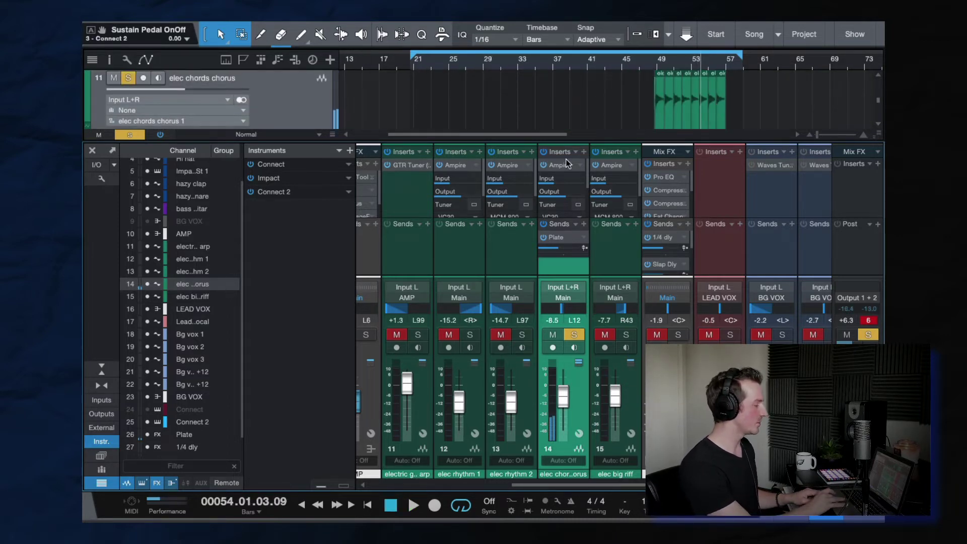
{"action": "left_click", "coordinate": [561, 163]}
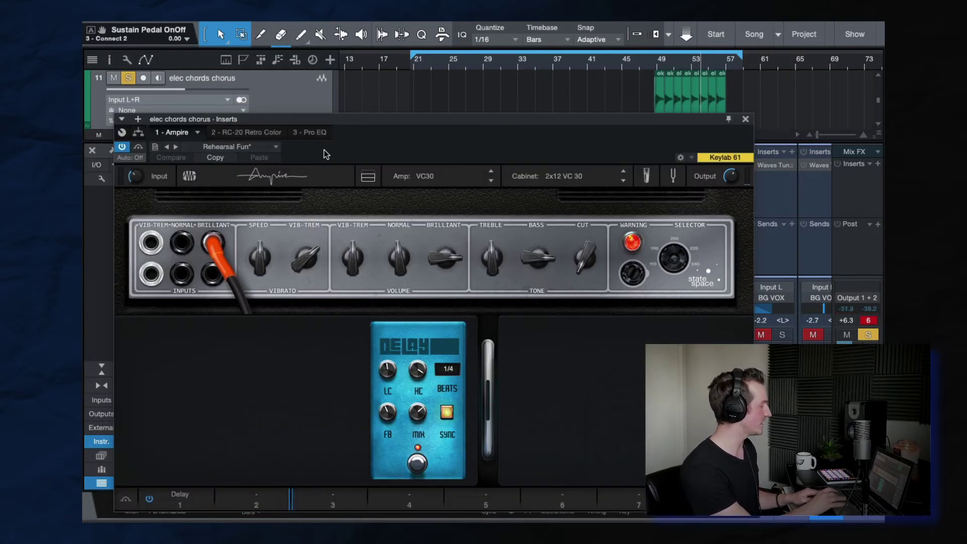
{"action": "left_click", "coordinate": [746, 120]}
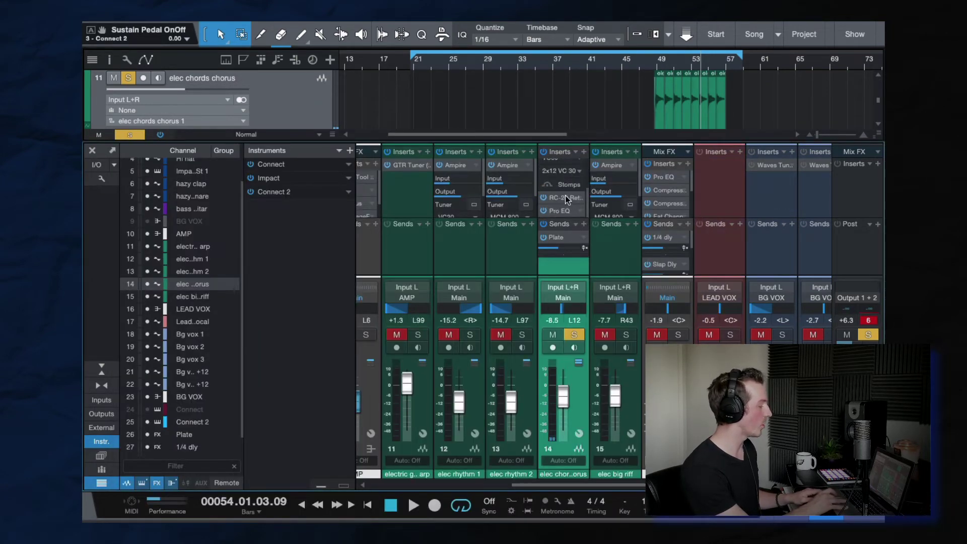
{"action": "left_click", "coordinate": [565, 197]}
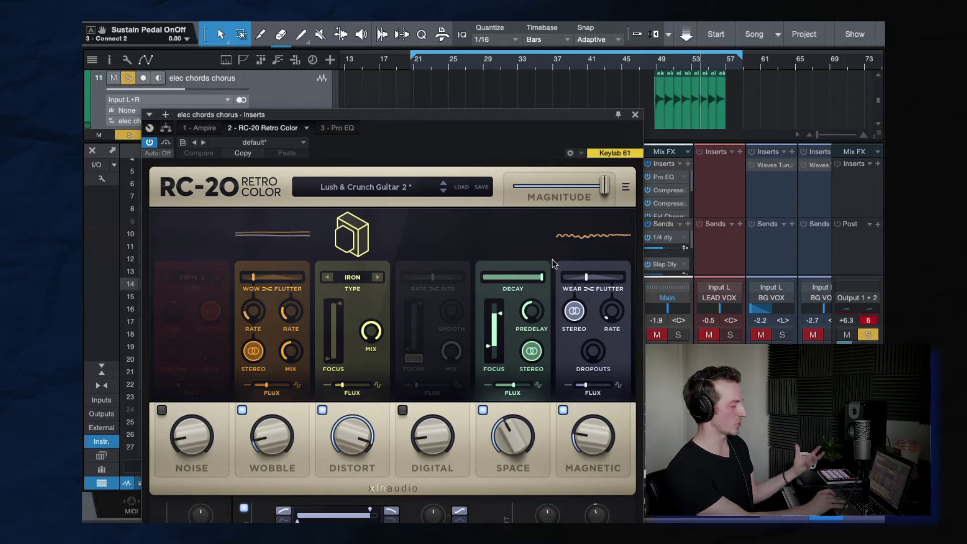
{"action": "left_click", "coordinate": [635, 115]}
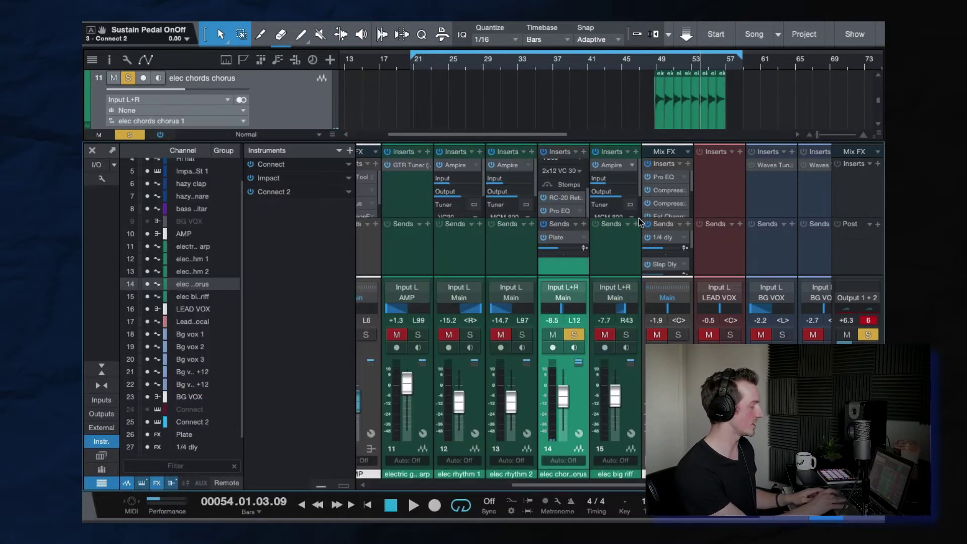
{"action": "left_click", "coordinate": [574, 335]}
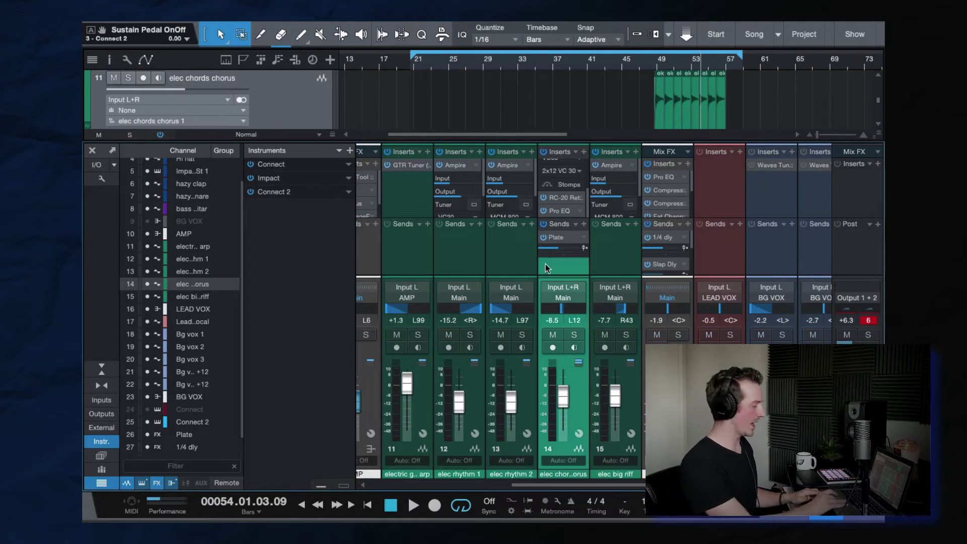
{"action": "left_click", "coordinate": [467, 261]}
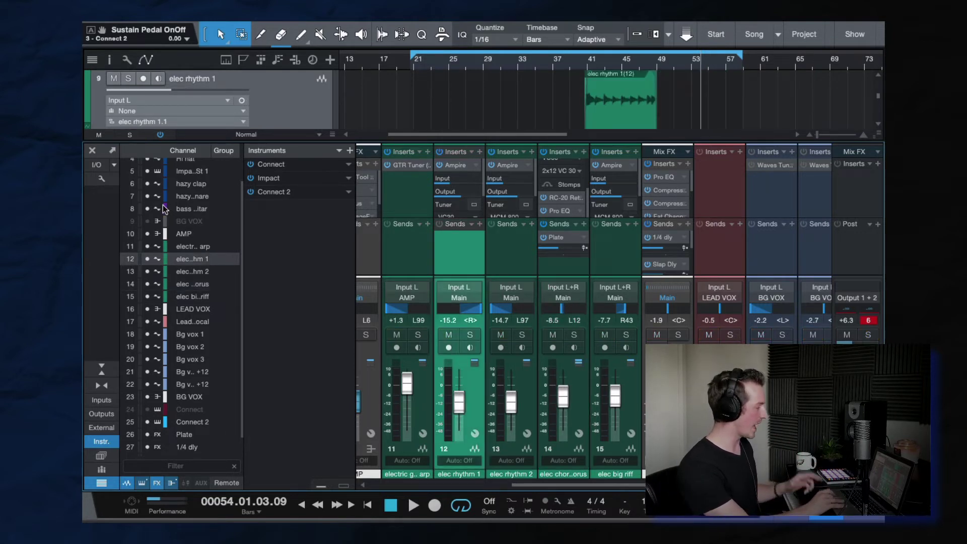
Close the mixer and play the soloed elec chords chorus track from bar 49.
{"action": "left_click", "coordinate": [92, 151]}
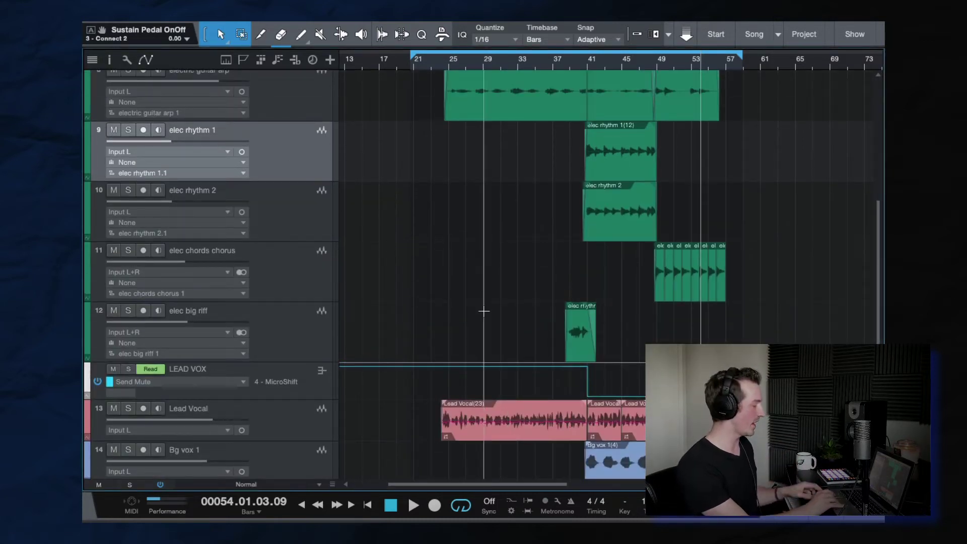
{"action": "scroll", "coordinate": [287, 257], "scroll_direction": "down", "scroll_amount": 3}
{"action": "scroll", "coordinate": [287, 257], "scroll_direction": "down", "scroll_amount": 2}
{"action": "scroll", "coordinate": [292, 258], "scroll_direction": "up", "scroll_amount": 4}
{"action": "left_click", "coordinate": [299, 258]}
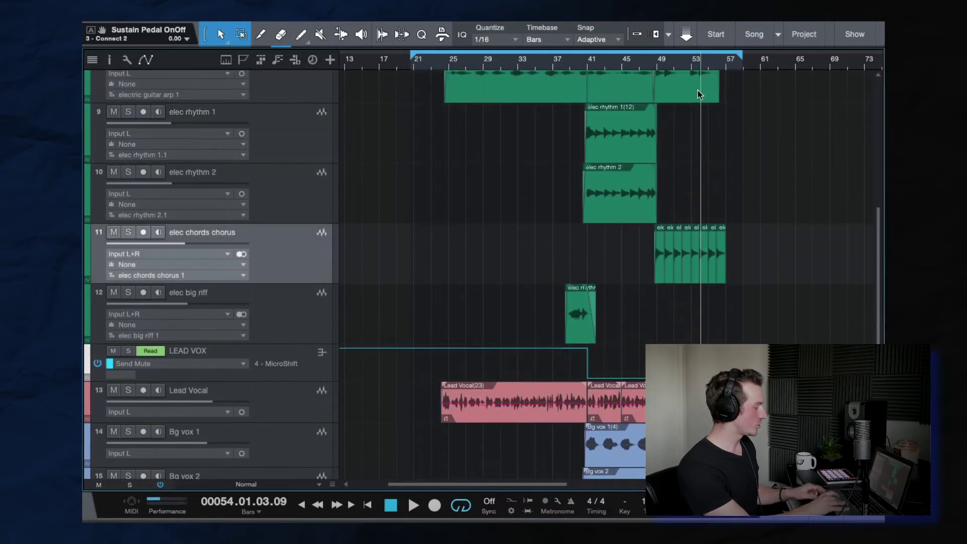
{"action": "left_click", "coordinate": [649, 67]}
{"action": "key", "text": "e"}
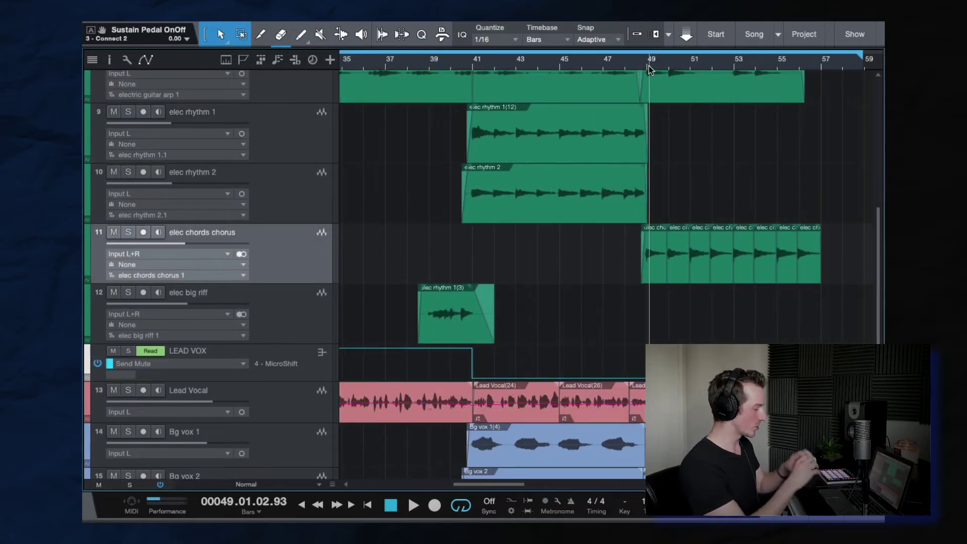
{"action": "key", "text": "space"}
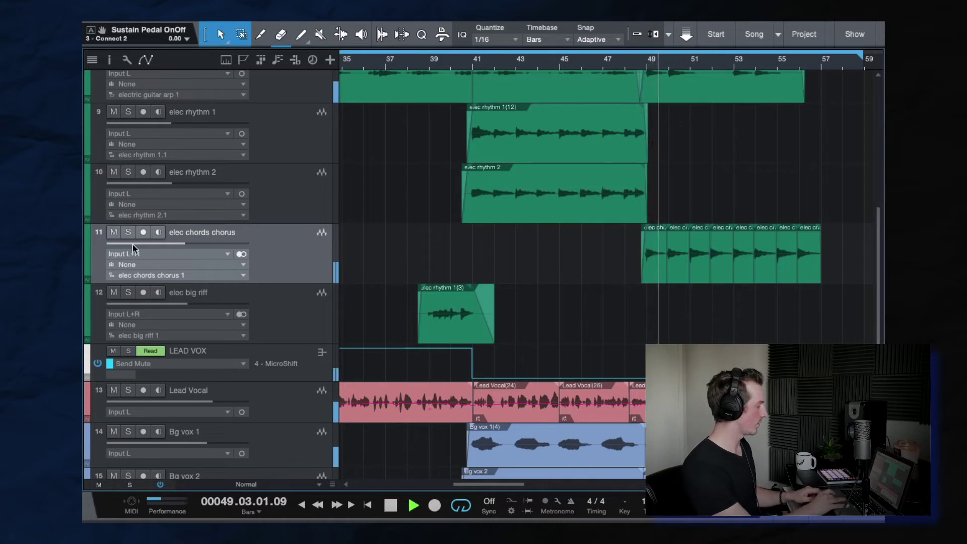
{"action": "key", "text": "s"}
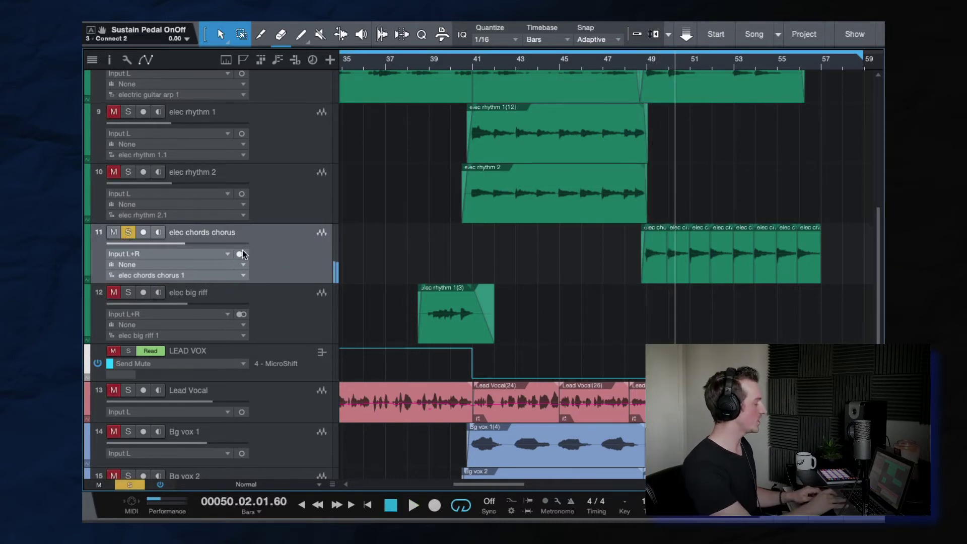
Listen to the chorus guitar in mono, switch it back to stereo, and unsolo it.
{"action": "left_click", "coordinate": [242, 255]}
{"action": "key", "text": "space"}
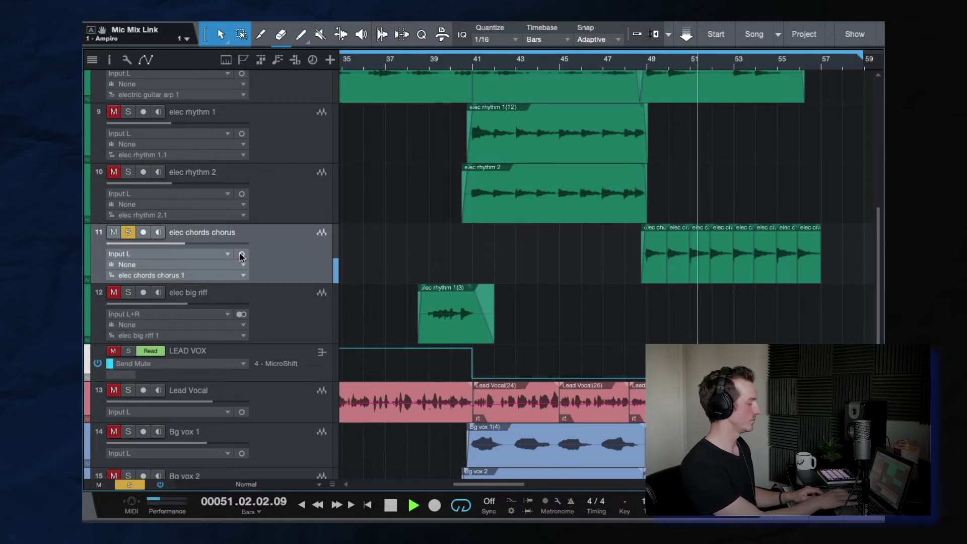
{"action": "key", "text": "space"}
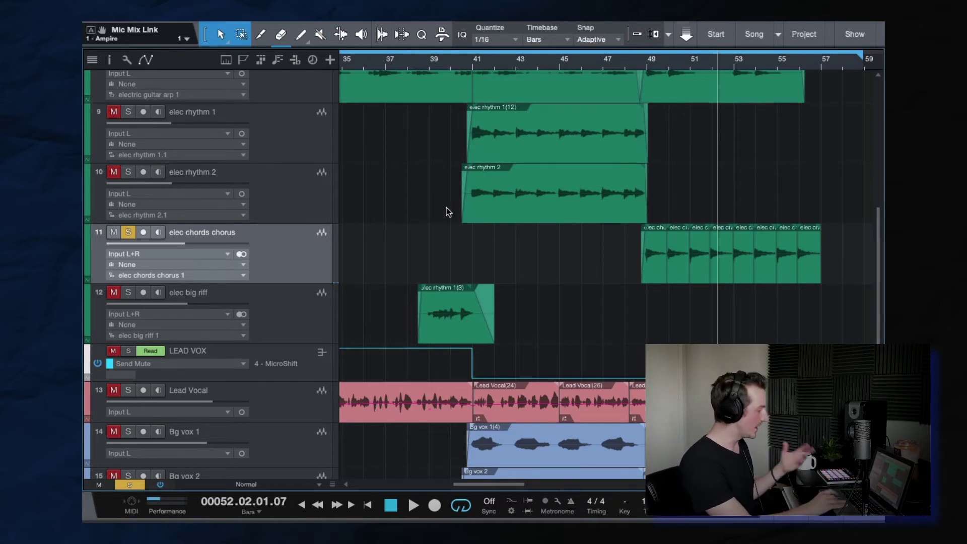
{"action": "left_click", "coordinate": [242, 256]}
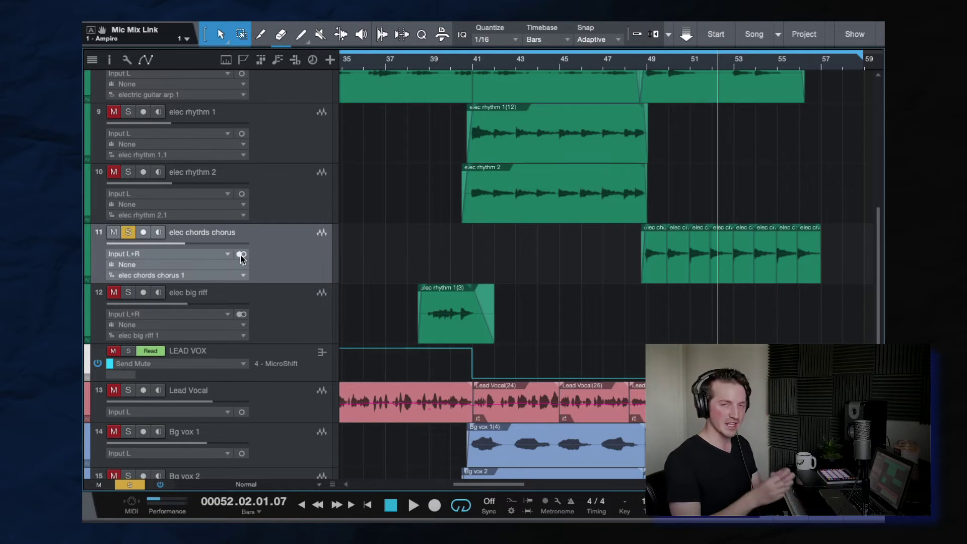
{"action": "left_click", "coordinate": [128, 231]}
Select the rhythm guitar tracks and toggle the chorus guitar to mono and back to stereo.
{"action": "left_click", "coordinate": [309, 187]}
{"action": "left_click", "coordinate": [295, 149]}
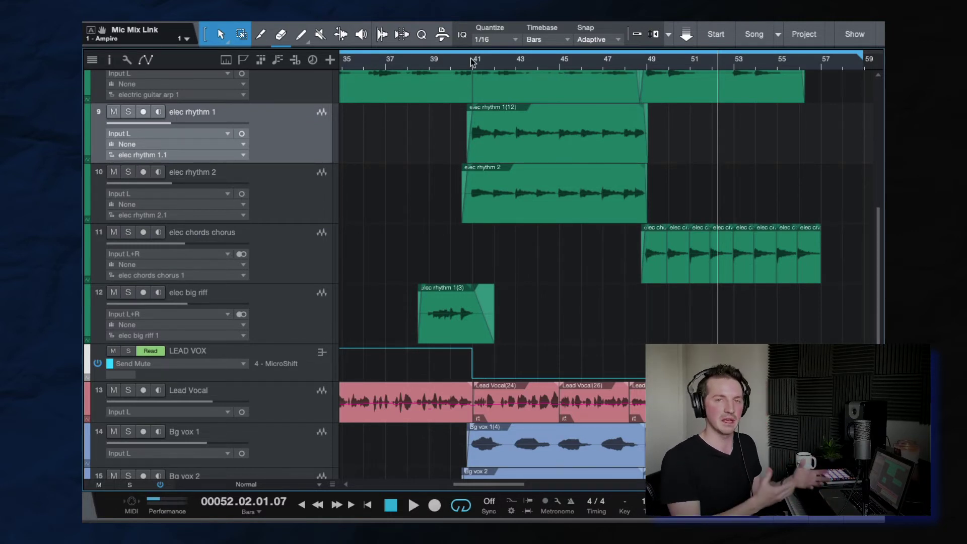
{"action": "scroll", "coordinate": [691, 248], "scroll_direction": "up", "scroll_amount": 5}
{"action": "scroll", "coordinate": [691, 249], "scroll_direction": "down", "scroll_amount": 2}
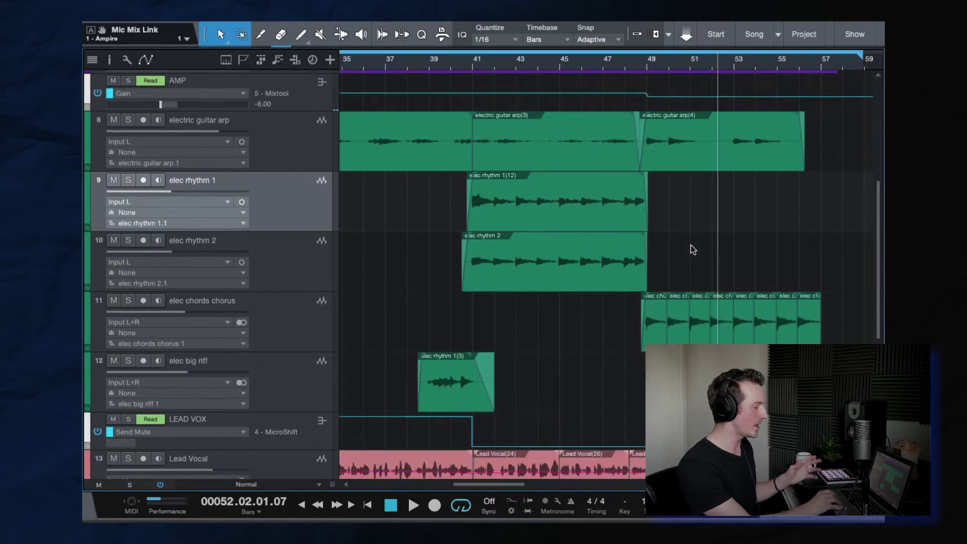
{"action": "scroll", "coordinate": [693, 250], "scroll_direction": "up", "scroll_amount": 1}
{"action": "key", "text": "w"}
{"action": "key", "text": "w"}
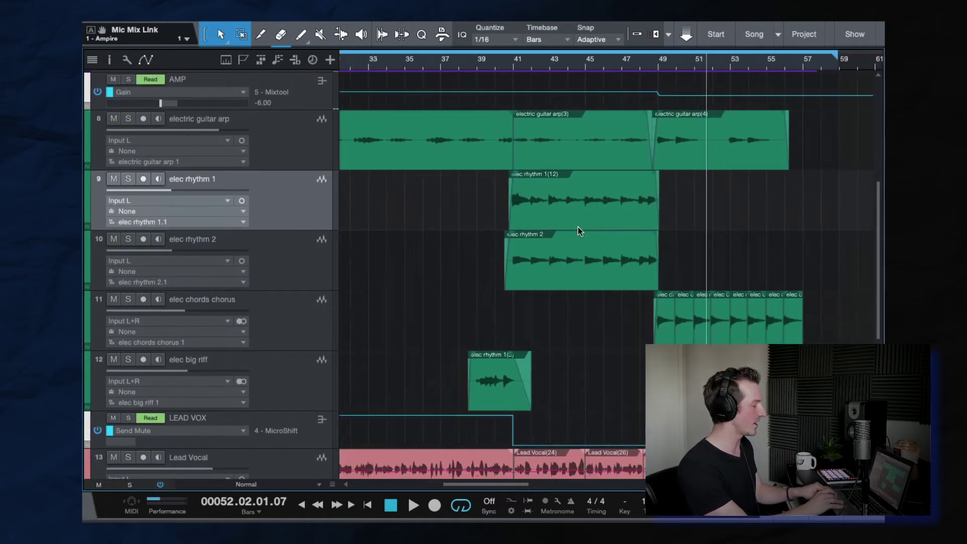
{"action": "scroll", "coordinate": [647, 260], "scroll_direction": "down", "scroll_amount": 2}
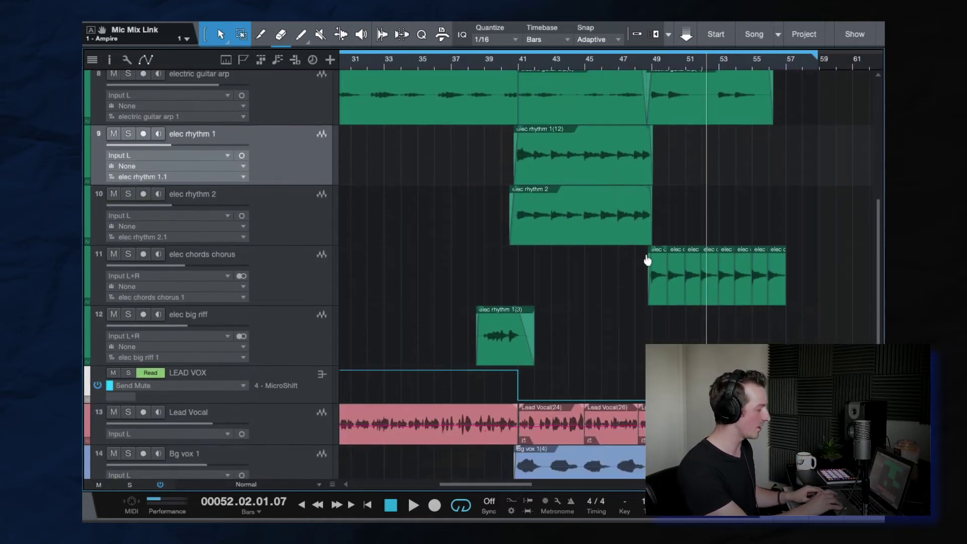
{"action": "left_click", "coordinate": [241, 275]}
{"action": "left_click", "coordinate": [242, 276]}
In elec rhythm 2's Ampire, toggle the tuner and the mic placement view on and off.
{"action": "left_click", "coordinate": [287, 286]}
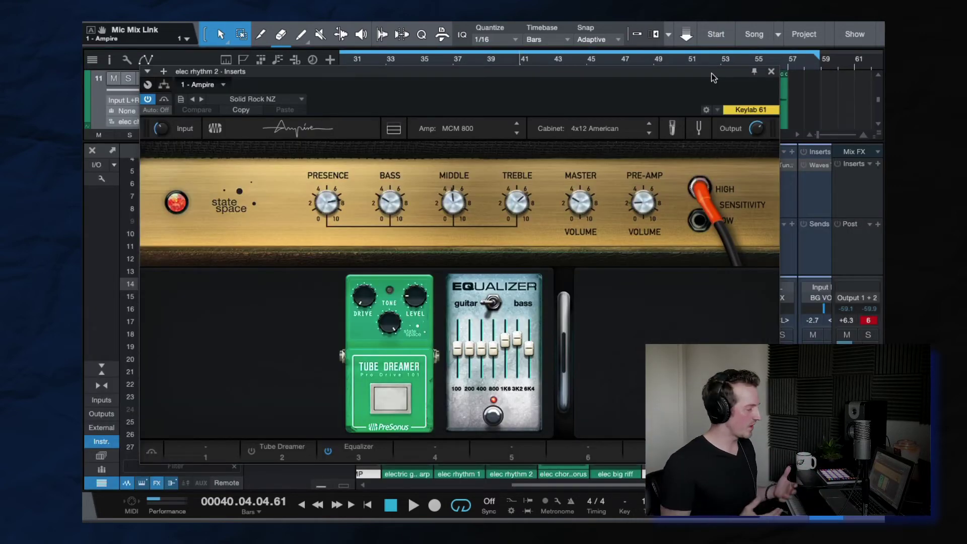
{"action": "left_click", "coordinate": [699, 128]}
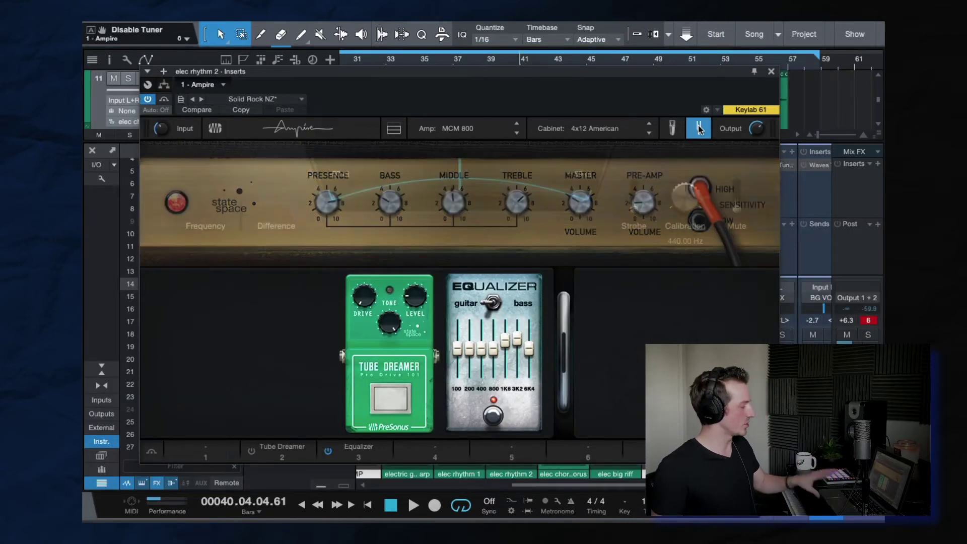
{"action": "left_click", "coordinate": [698, 129]}
{"action": "left_click", "coordinate": [677, 132]}
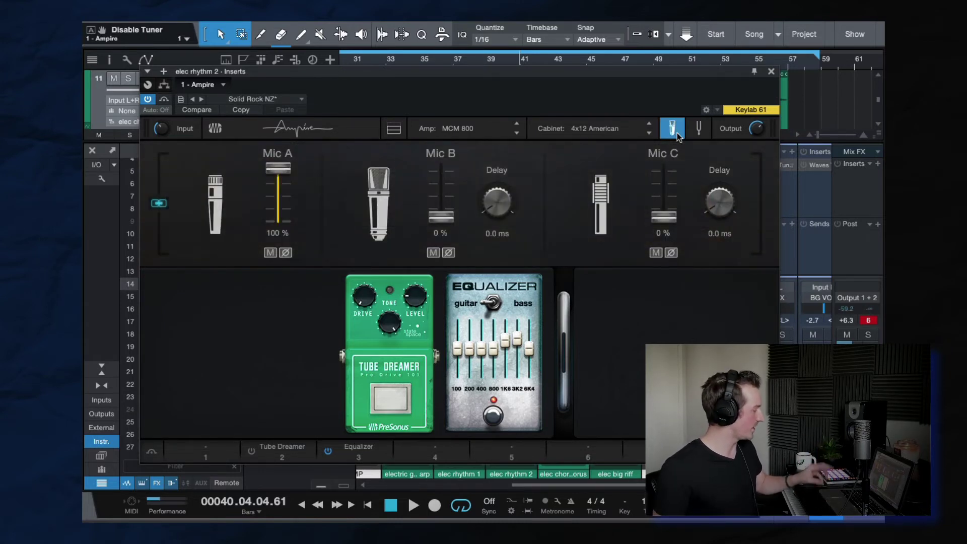
{"action": "left_click", "coordinate": [677, 132]}
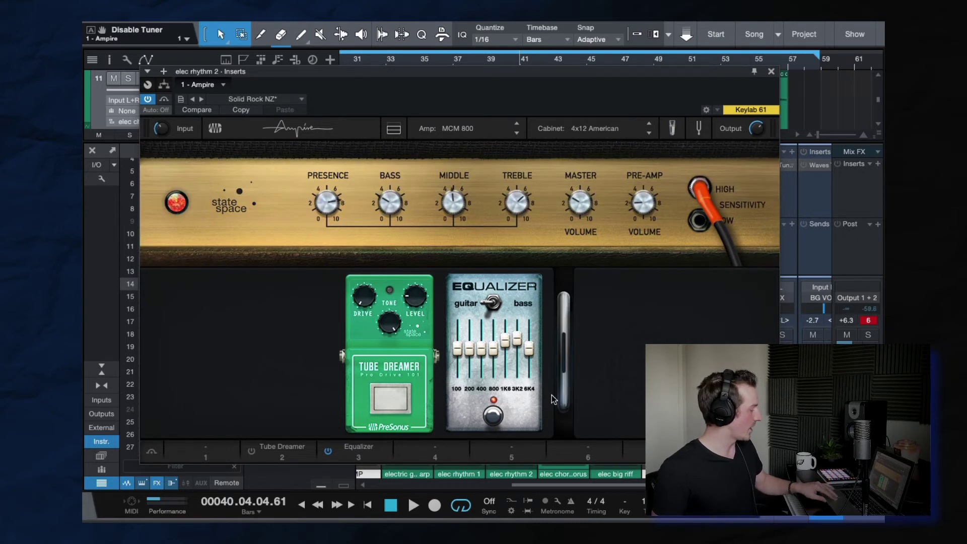
Browse pedals for the empty fifth slot without adding one, then close the Ampire window.
{"action": "left_click", "coordinate": [527, 446]}
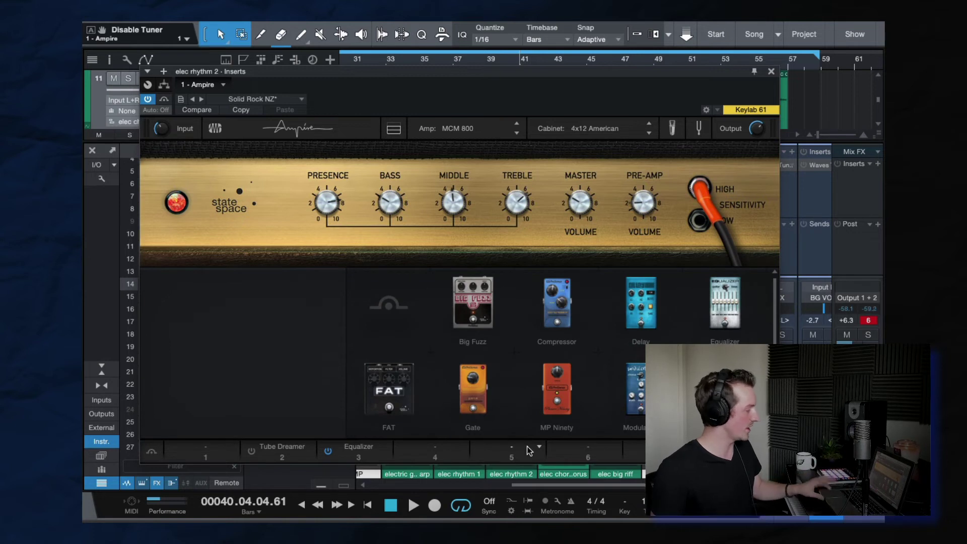
{"action": "mouse_move", "coordinate": [624, 310]}
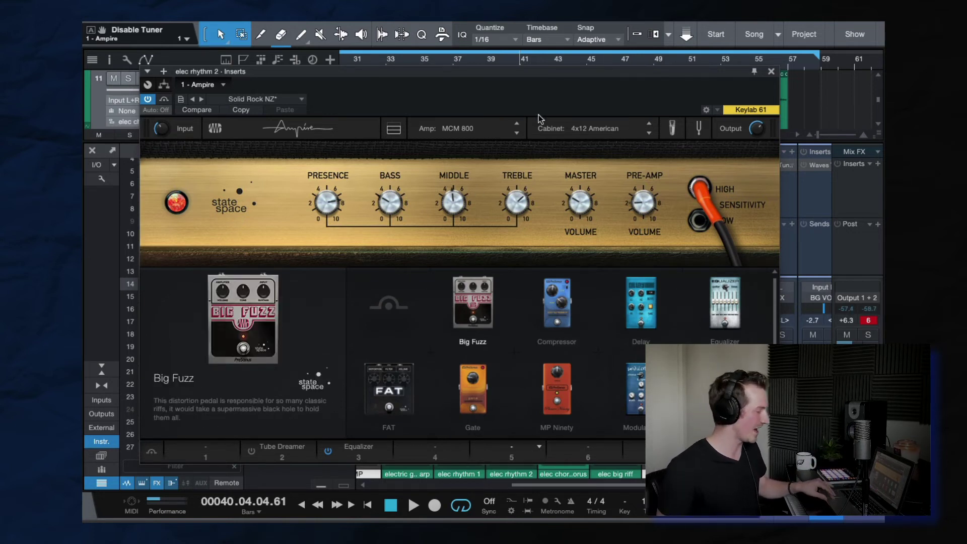
{"action": "left_click", "coordinate": [771, 74]}
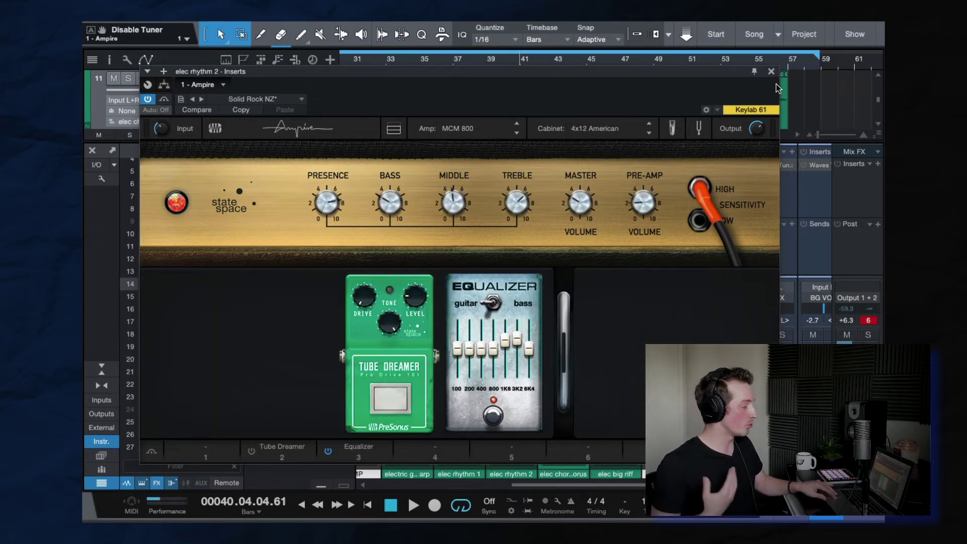
{"action": "left_click", "coordinate": [772, 72]}
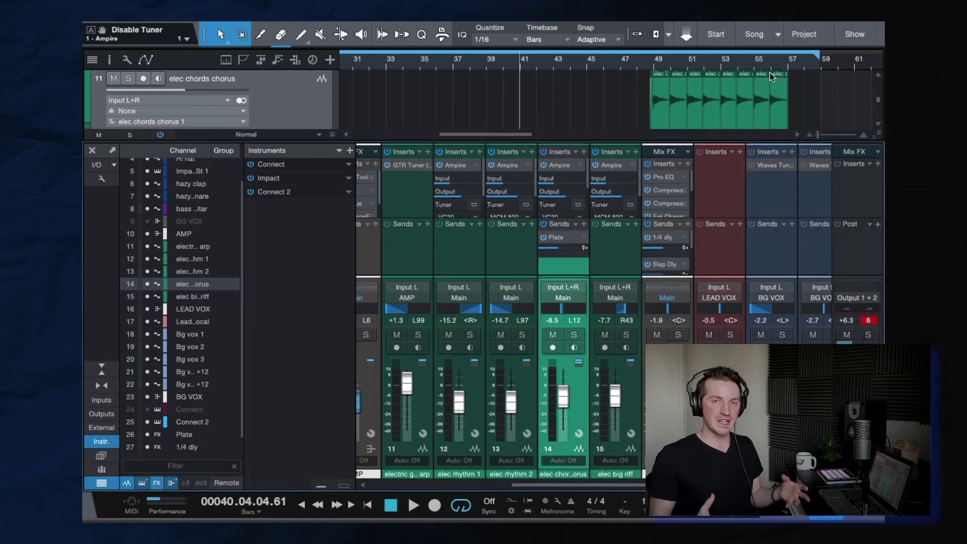